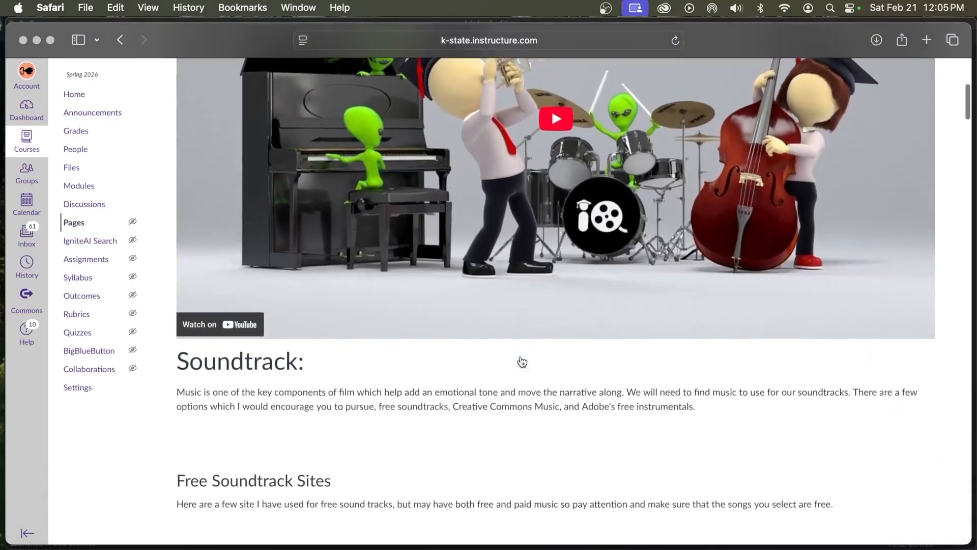
Look through the free soundtrack sites on the course page, from Bensound and Audionautix to YouTube Audio Library and freemusicarchive.org
{"action": "scroll", "coordinate": [520, 355], "scroll_direction": "down", "scroll_amount": 9}
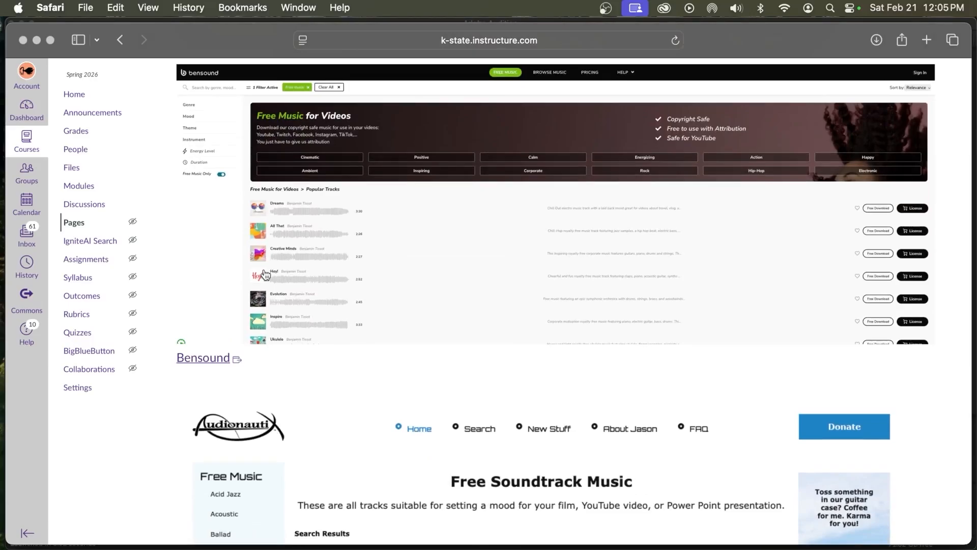
{"action": "scroll", "coordinate": [265, 275], "scroll_direction": "down", "scroll_amount": 3}
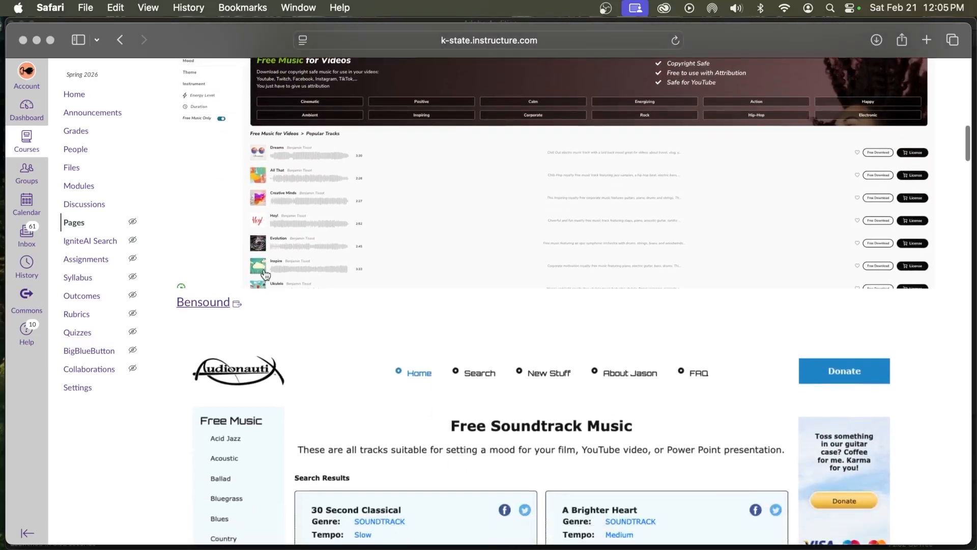
{"action": "scroll", "coordinate": [264, 274], "scroll_direction": "down", "scroll_amount": 10}
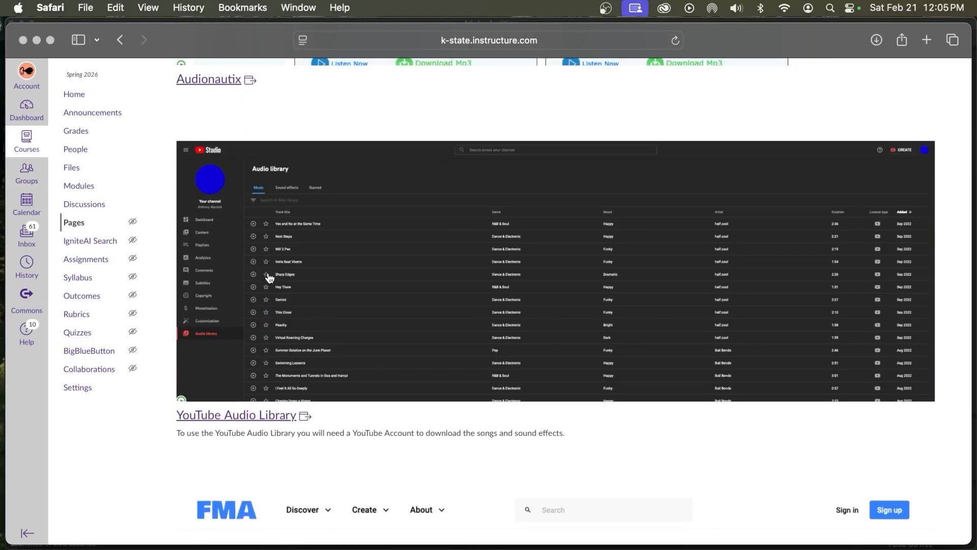
{"action": "scroll", "coordinate": [268, 276], "scroll_direction": "down", "scroll_amount": 10}
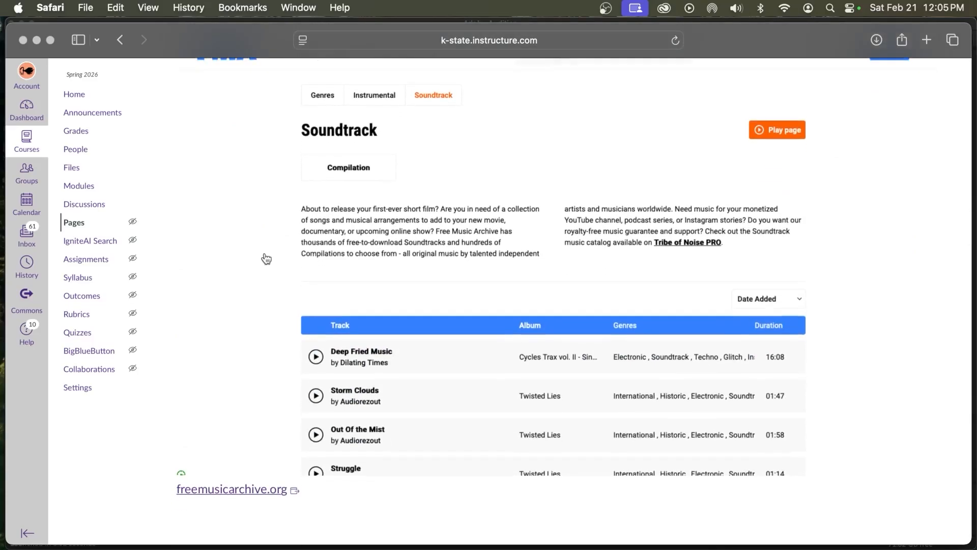
Open the Rusty Motion Studio channel on YouTube in a new tab and activate the site's search
{"action": "key", "text": "super+t"}
{"action": "type", "text": "you"}
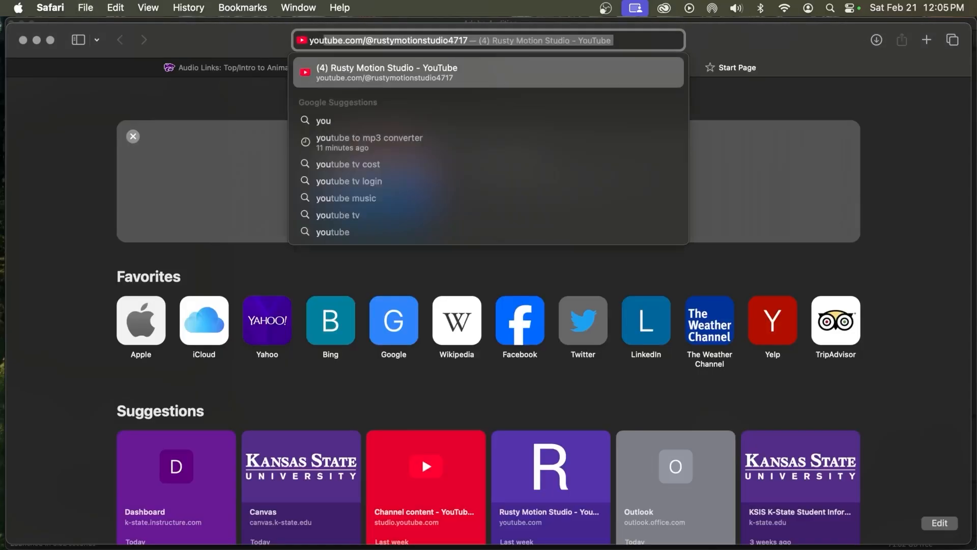
{"action": "key", "text": "Return"}
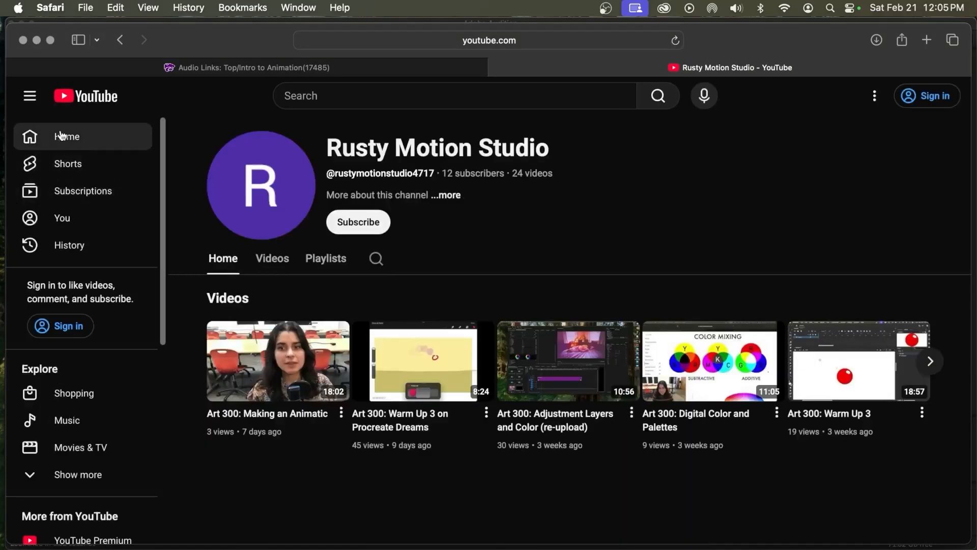
{"action": "left_click", "coordinate": [303, 93]}
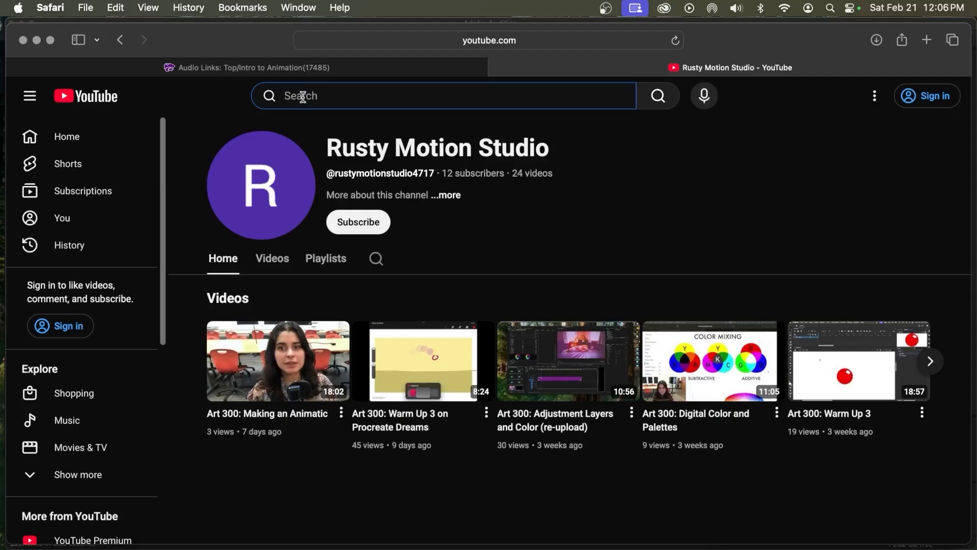
Search the web for "youtube to mp3 converter" and open the Y2Mate result
{"action": "left_click", "coordinate": [472, 44]}
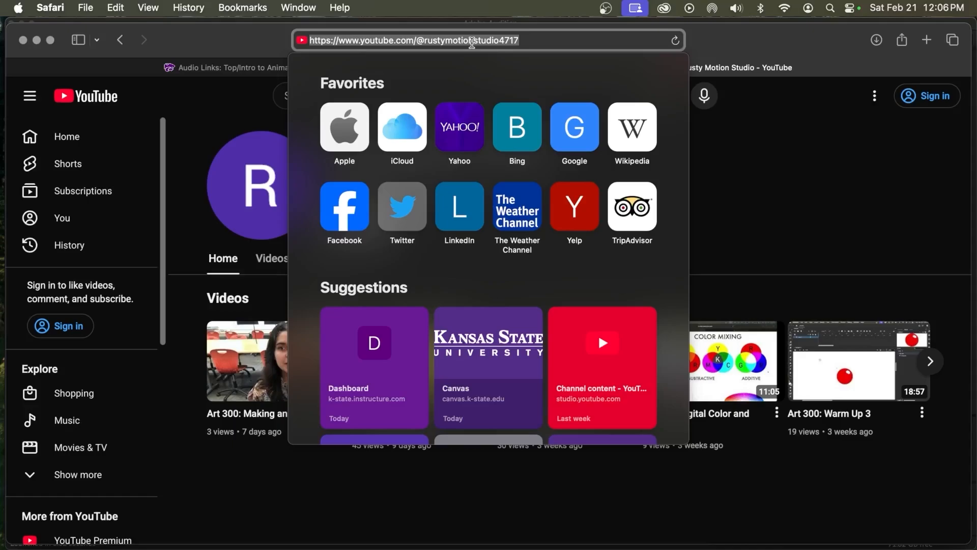
{"action": "type", "text": "youtube to mp"}
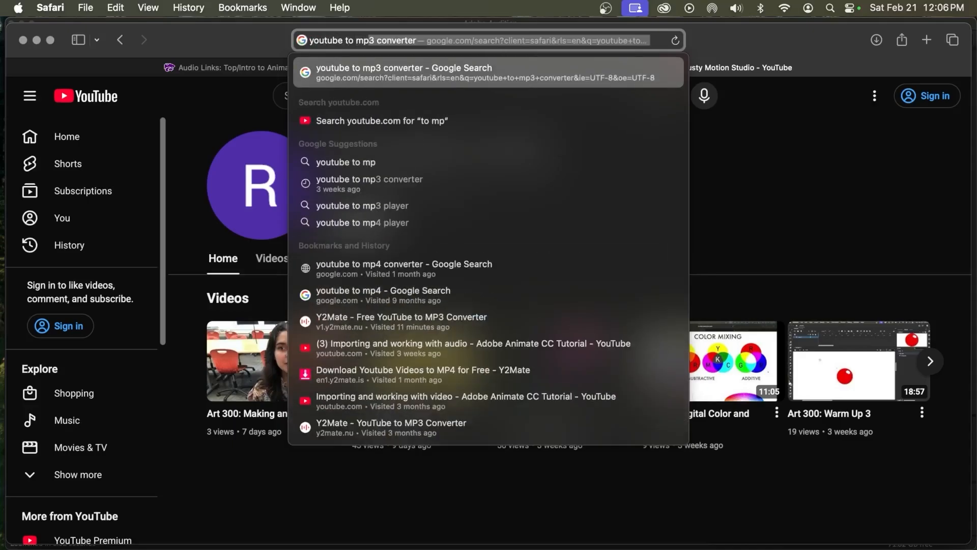
{"action": "key", "text": "Return"}
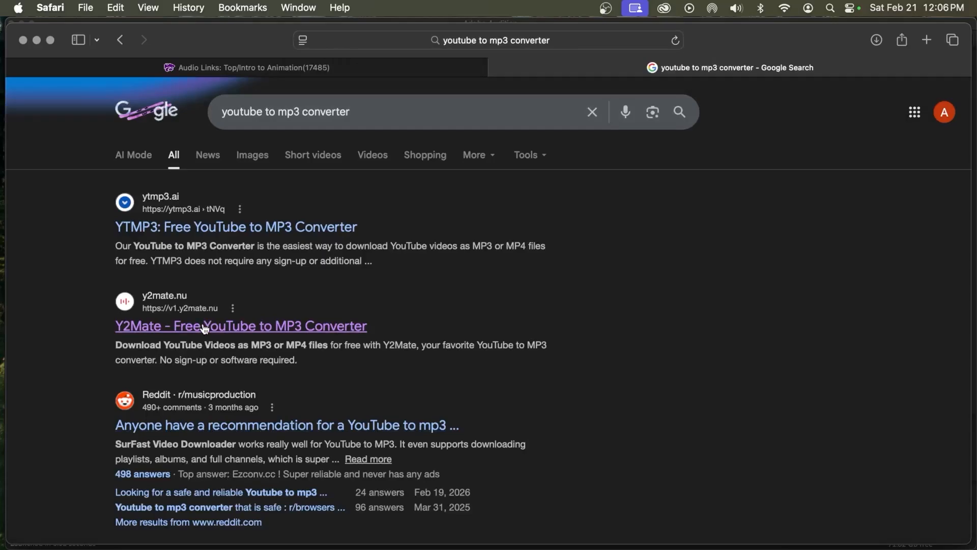
{"action": "left_click", "coordinate": [204, 326]}
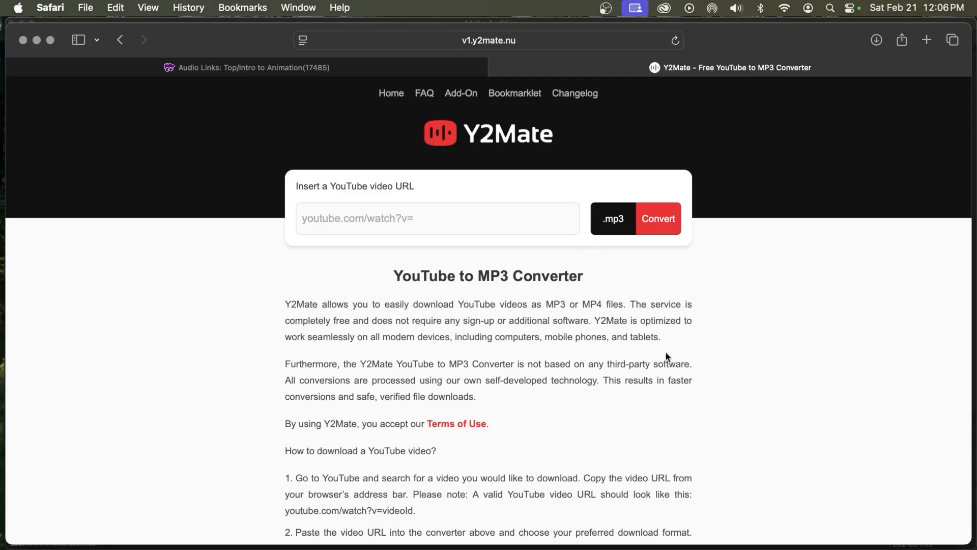
Leave the converter page, minimise the browser window and switch to Adobe Audition
{"action": "left_click", "coordinate": [497, 67]}
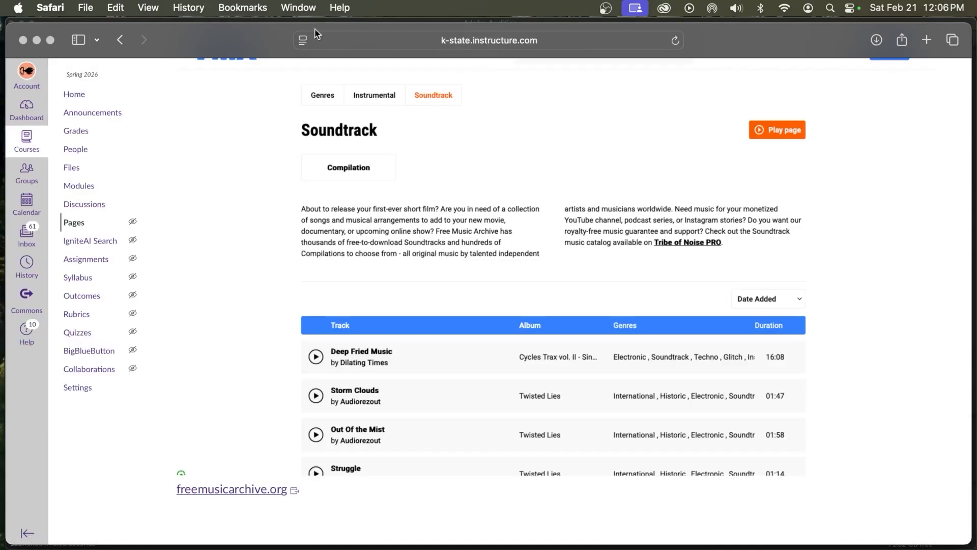
{"action": "left_click", "coordinate": [37, 40]}
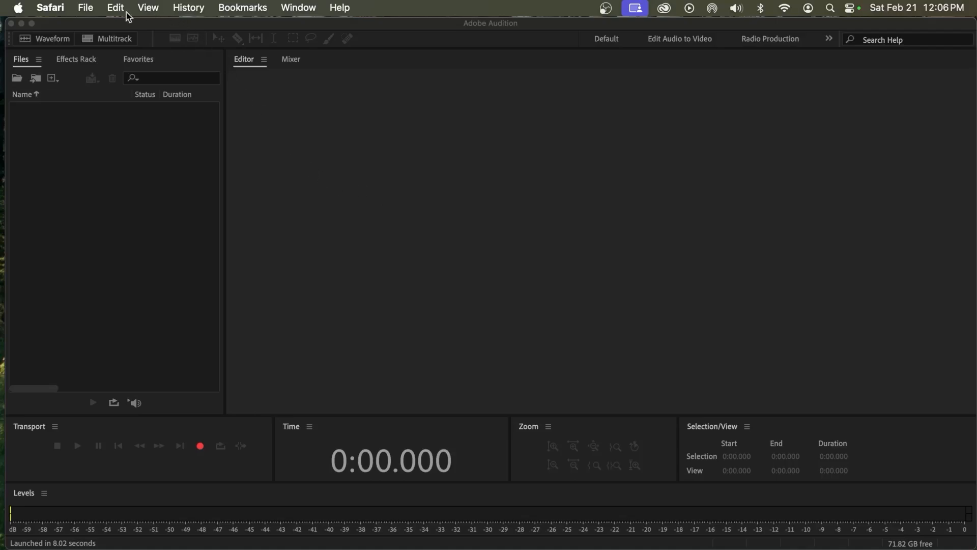
{"action": "left_click", "coordinate": [85, 9]}
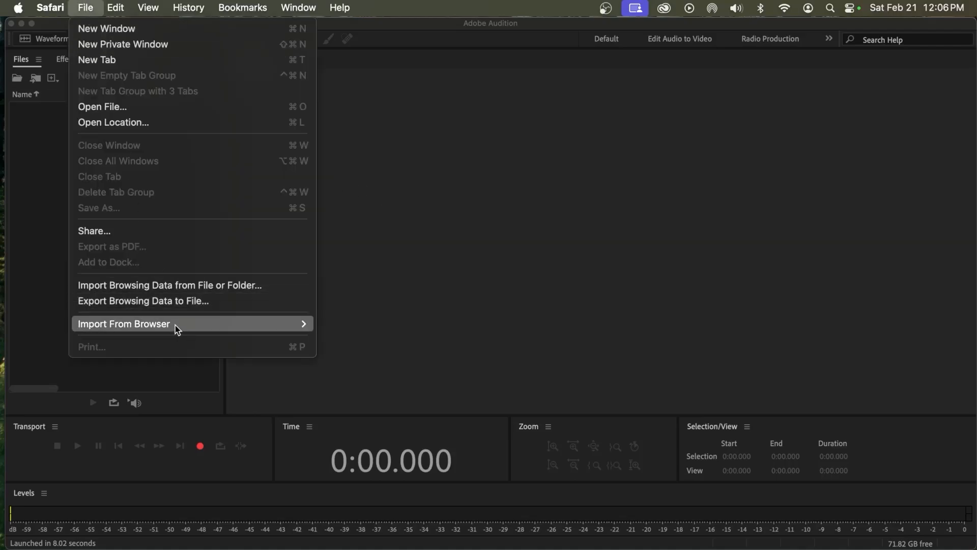
{"action": "left_click", "coordinate": [12, 133]}
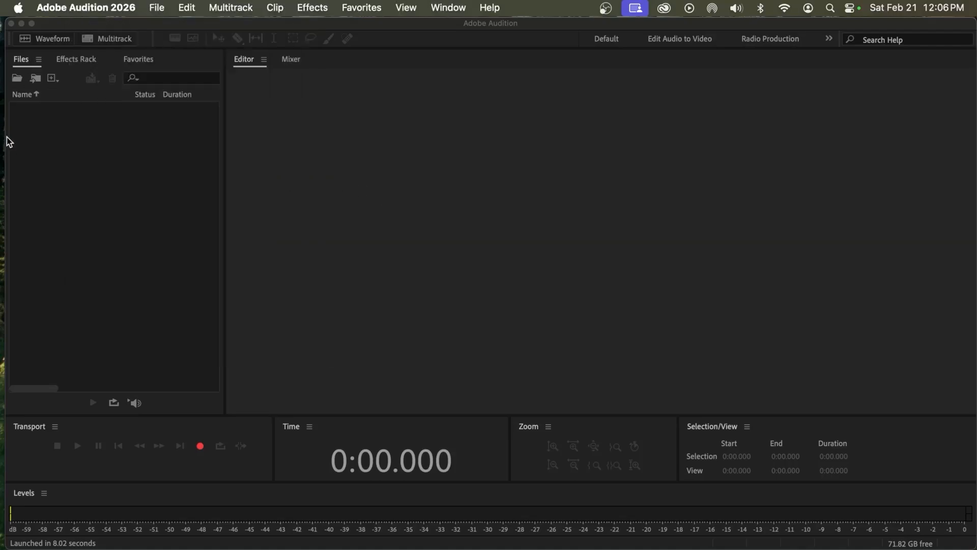
Start a file import and browse to the Project 3 Audio folder
{"action": "left_click", "coordinate": [169, 8]}
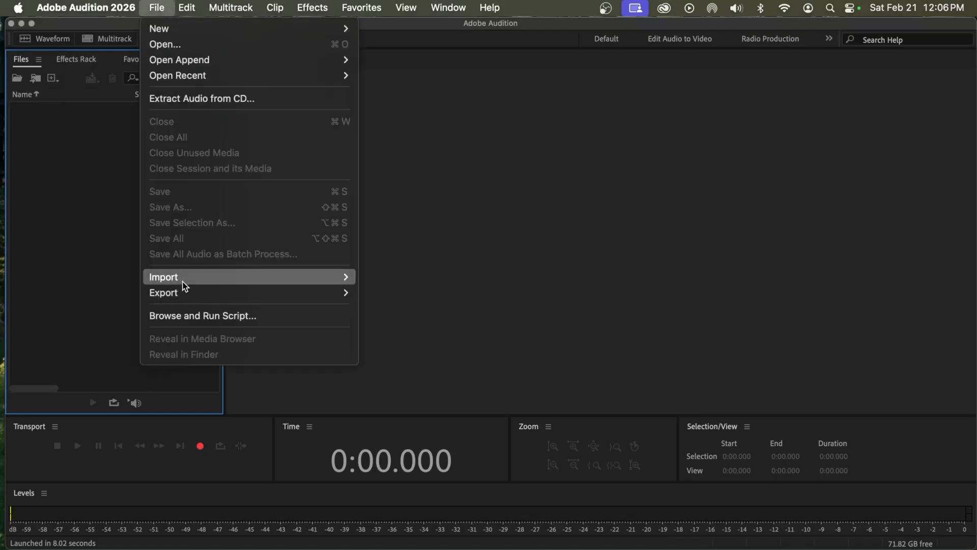
{"action": "mouse_move", "coordinate": [183, 280]}
{"action": "left_click", "coordinate": [414, 278]}
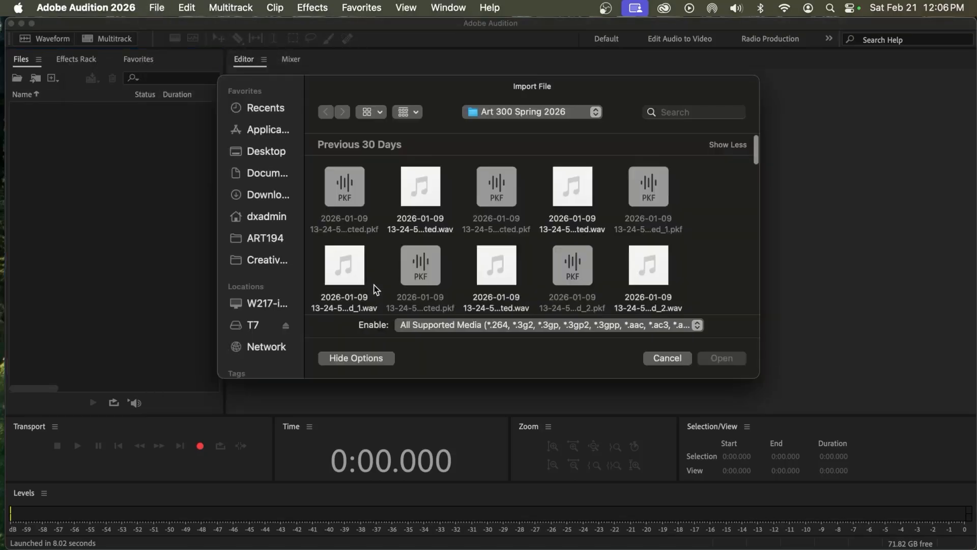
{"action": "scroll", "coordinate": [504, 248], "scroll_direction": "down", "scroll_amount": 3}
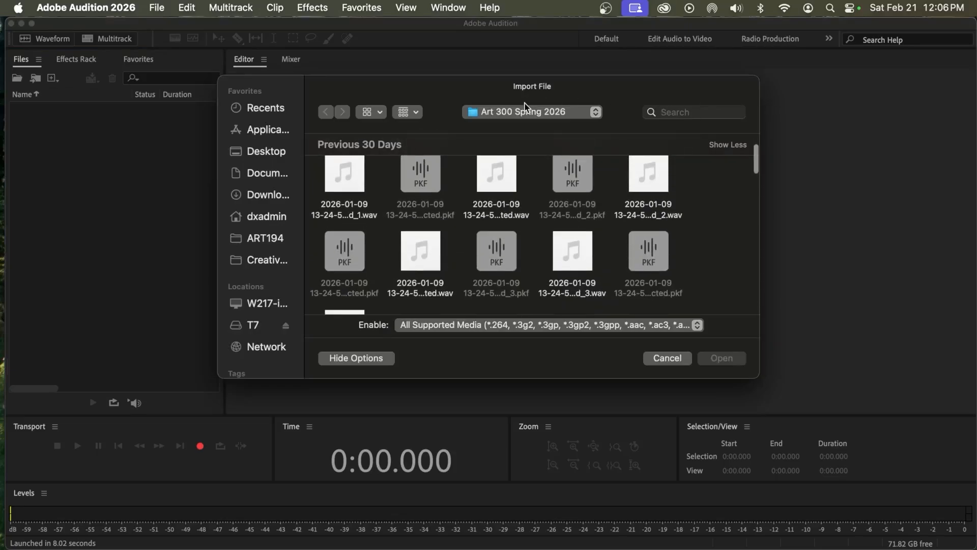
{"action": "left_click", "coordinate": [525, 109]}
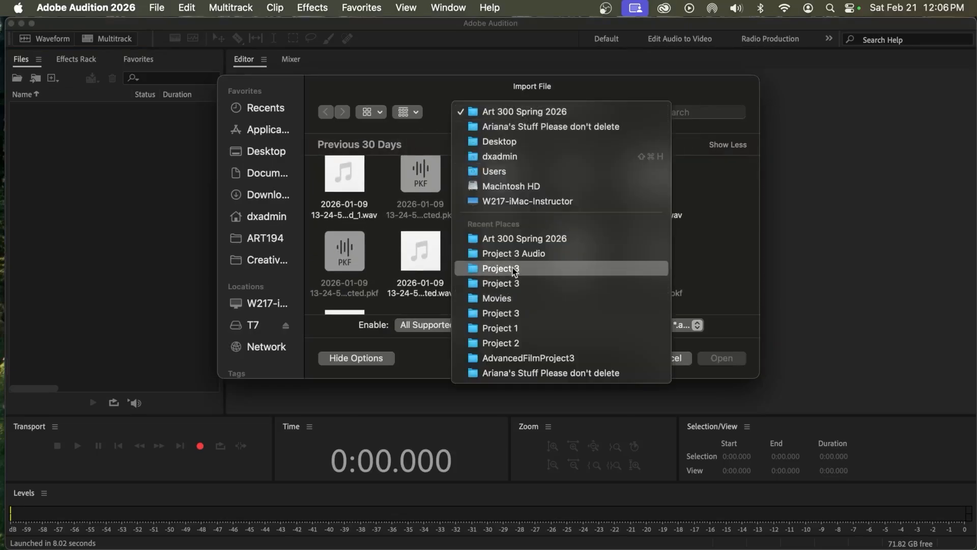
{"action": "left_click", "coordinate": [514, 254]}
{"action": "scroll", "coordinate": [452, 250], "scroll_direction": "down", "scroll_amount": 2}
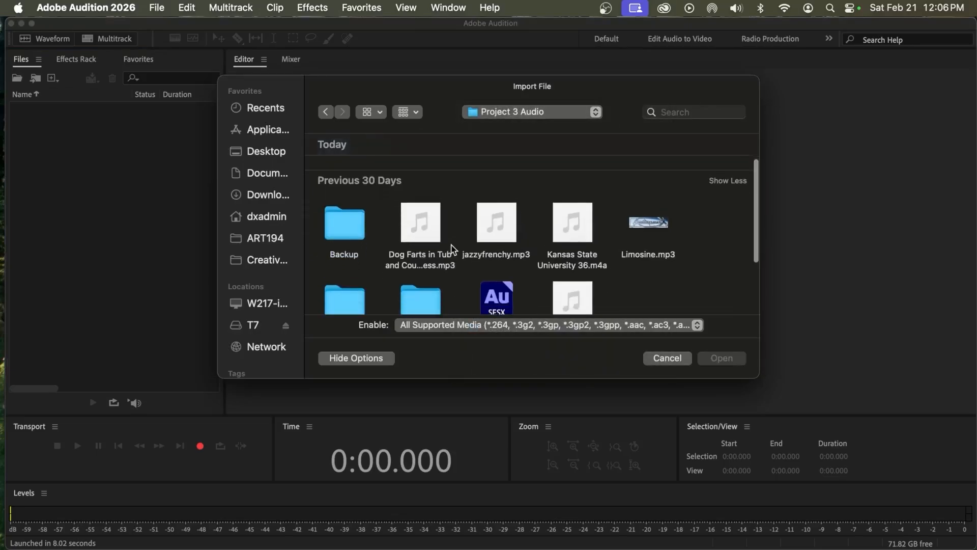
{"action": "scroll", "coordinate": [452, 249], "scroll_direction": "down", "scroll_amount": 2}
Select Dog Farts in Tub and Couldnt Care Less.mp3, jazzyfrenchy.mp3, Kansas State University 36.m4a and Limosine.mp3 for import
{"action": "left_click", "coordinate": [429, 205]}
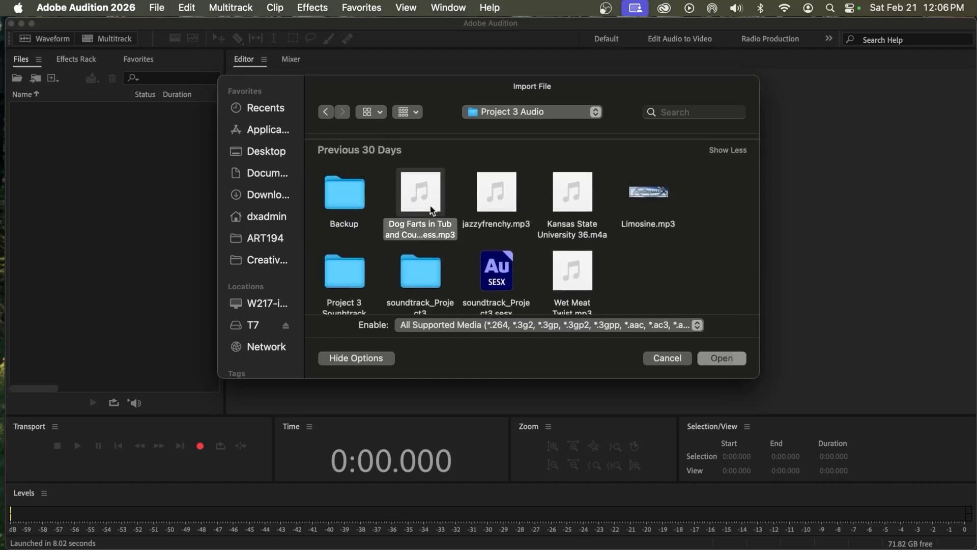
{"action": "left_click", "coordinate": [508, 195], "text": "super"}
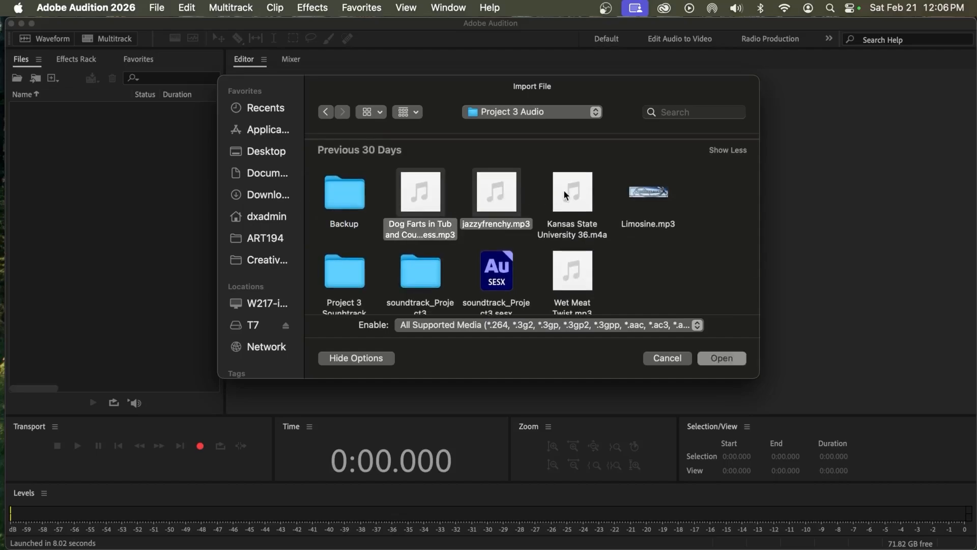
{"action": "left_click", "coordinate": [566, 195], "text": "super"}
{"action": "left_click", "coordinate": [648, 211], "text": "super"}
Add the Claim To Fame, good for the ghost, test demo bass and Willard Hall 2 files to the selection and import everything
{"action": "scroll", "coordinate": [646, 209], "scroll_direction": "down", "scroll_amount": 5}
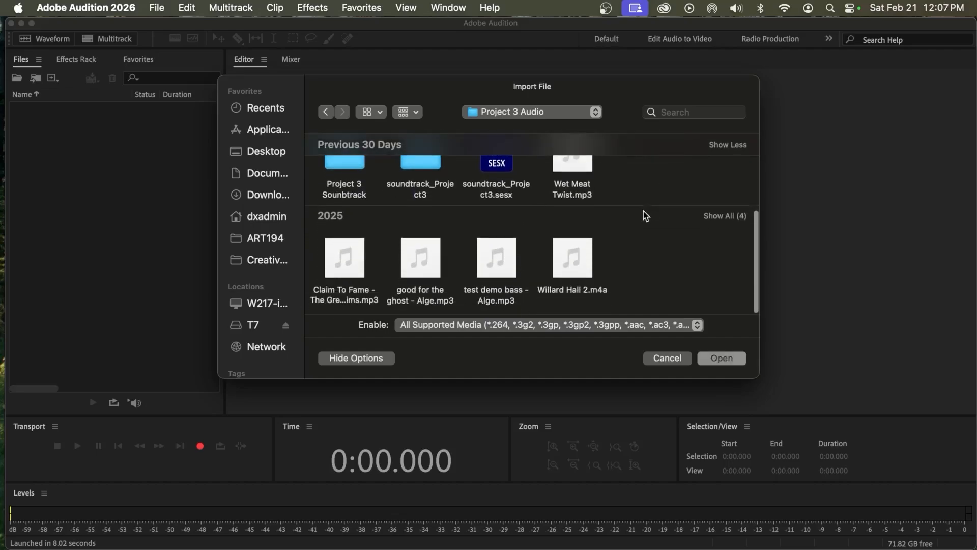
{"action": "left_click", "coordinate": [418, 261], "text": "super"}
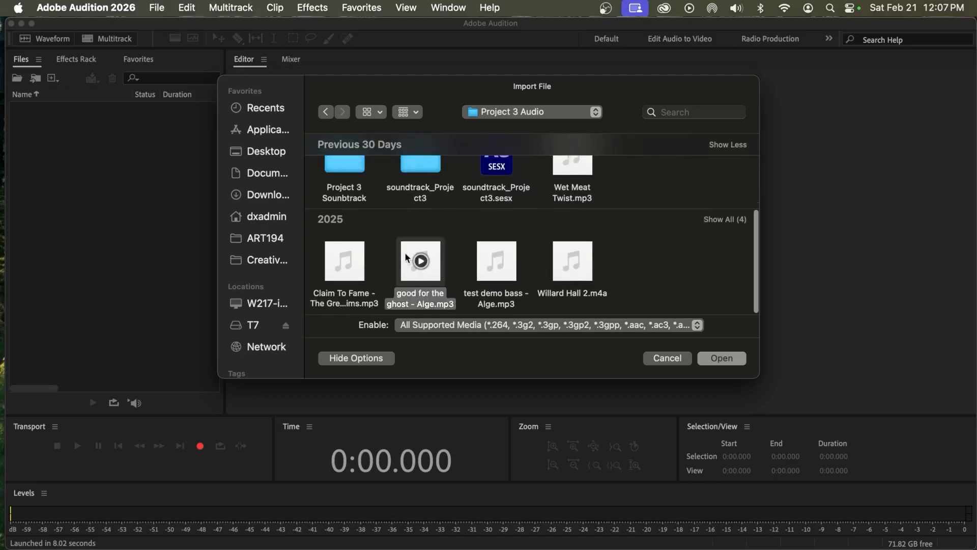
{"action": "left_click", "coordinate": [496, 261], "text": "super"}
{"action": "left_click", "coordinate": [574, 268], "text": "super"}
{"action": "left_click", "coordinate": [333, 275], "text": "super"}
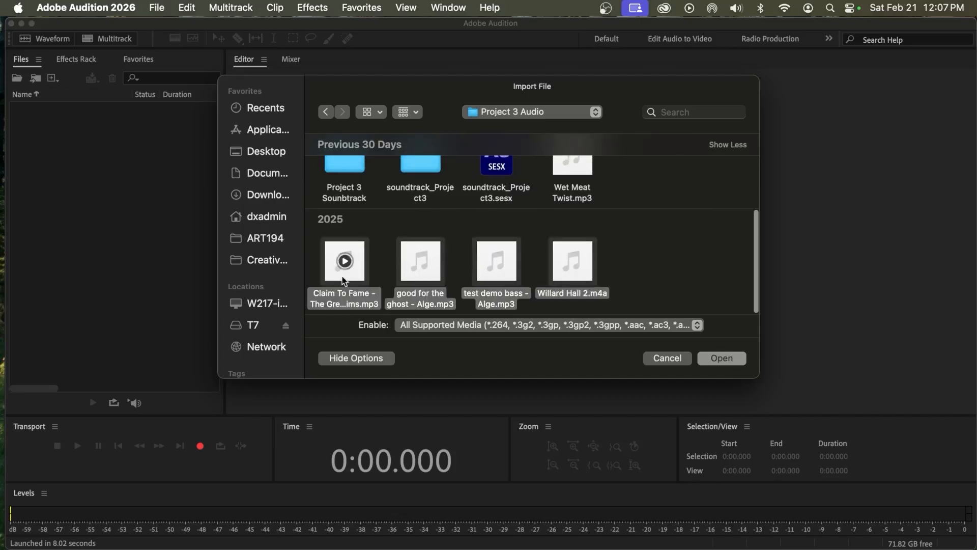
{"action": "left_click", "coordinate": [735, 359]}
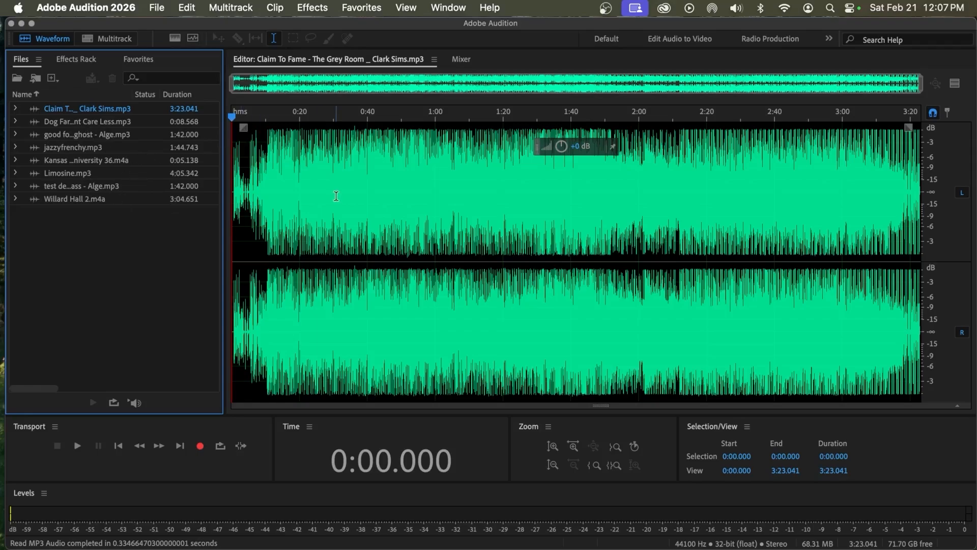
Open good for the ghost - Alge.mp3 in the waveform editor and lower the whole track's amplitude during playback
{"action": "double_click", "coordinate": [82, 121]}
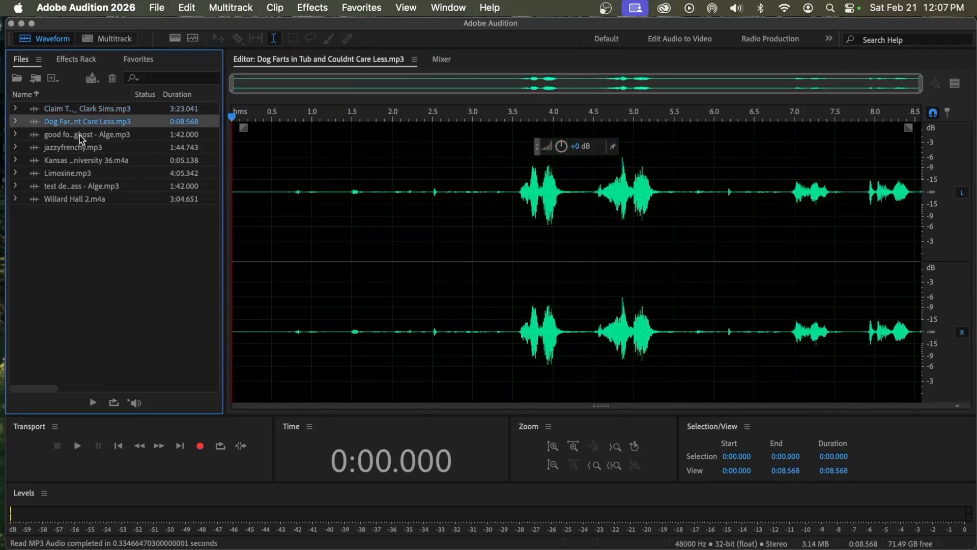
{"action": "double_click", "coordinate": [79, 135]}
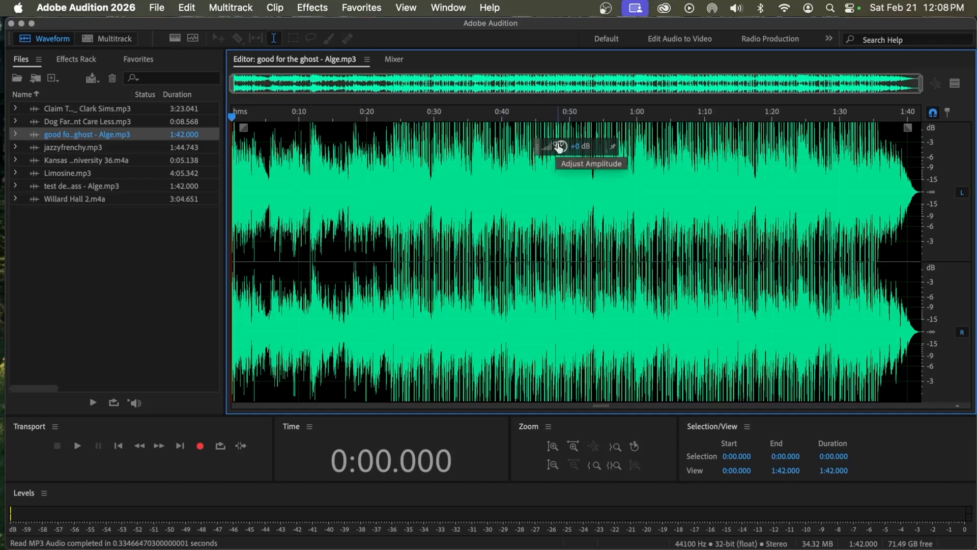
{"action": "key", "text": "space"}
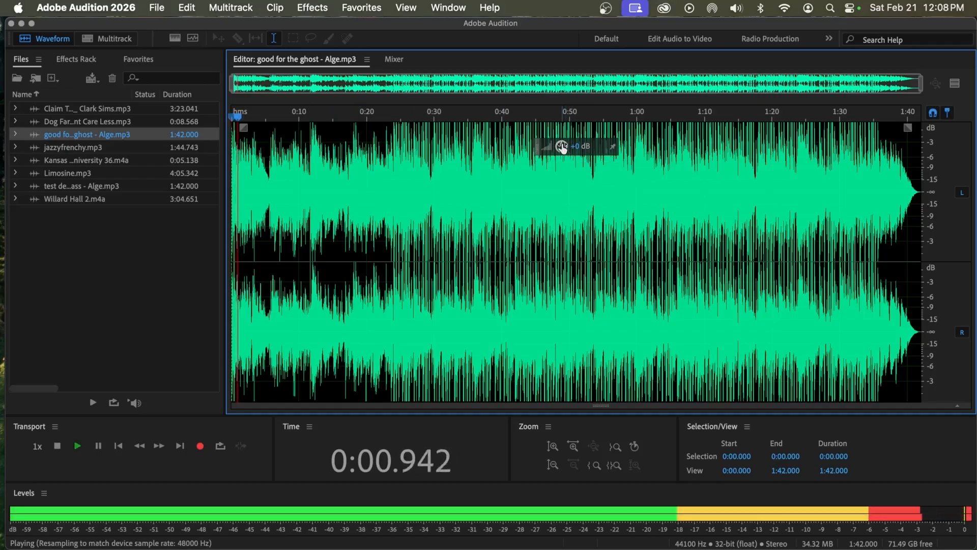
{"action": "left_click_drag", "start_coordinate": [570, 154], "coordinate": [532, 161]}
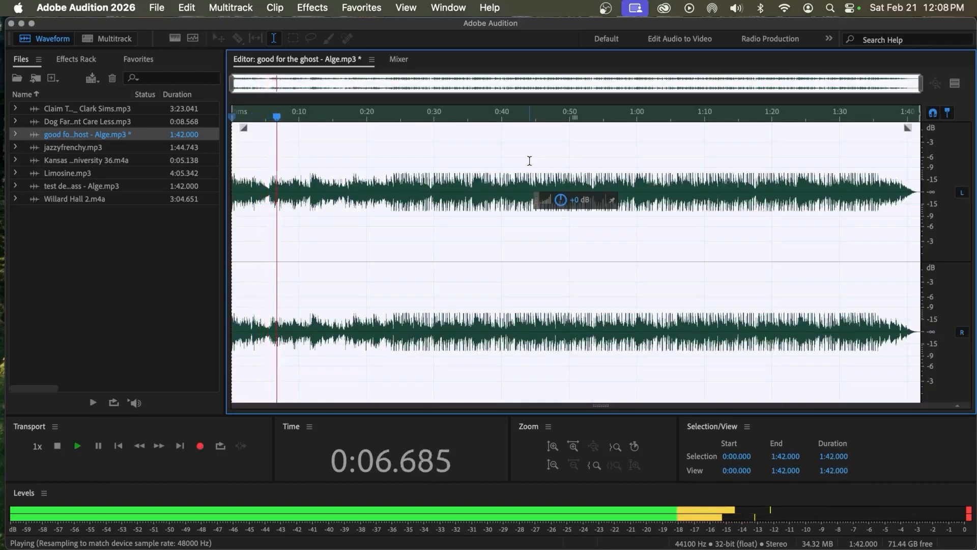
{"action": "key", "text": "space"}
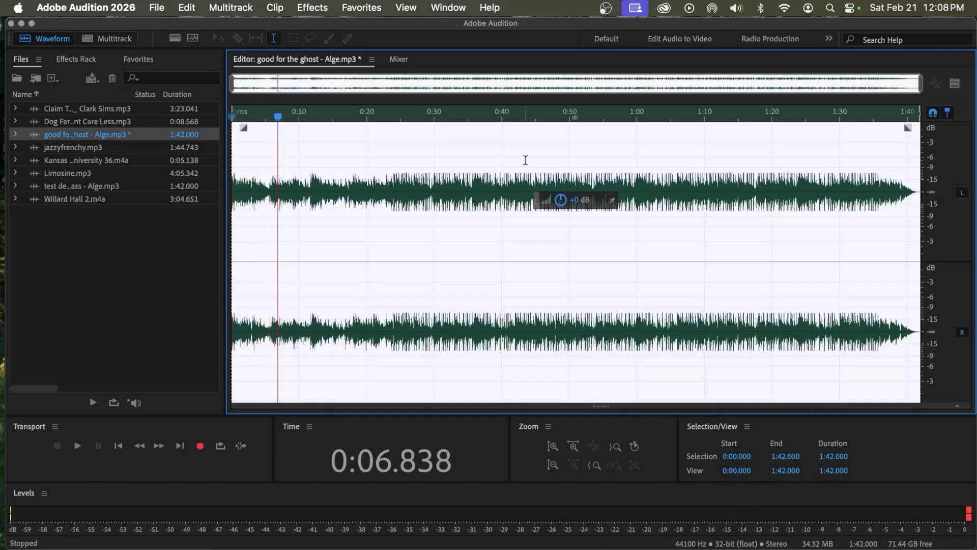
Raise the amplitude of the section from about 0:17.4 to 0:28.4 and play into it from about 0:13.5
{"action": "left_click_drag", "start_coordinate": [348, 182], "coordinate": [421, 211]}
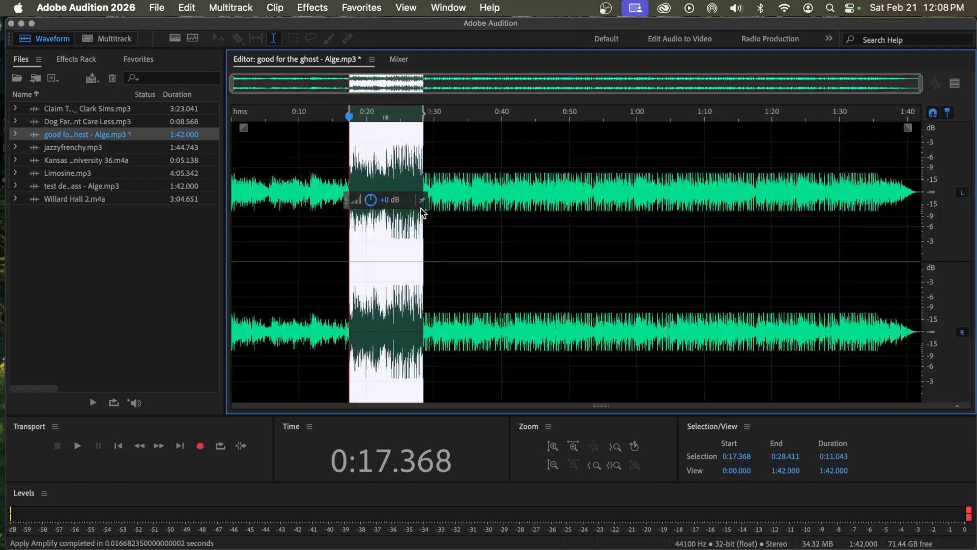
{"action": "left_click_drag", "start_coordinate": [348, 116], "coordinate": [322, 116]}
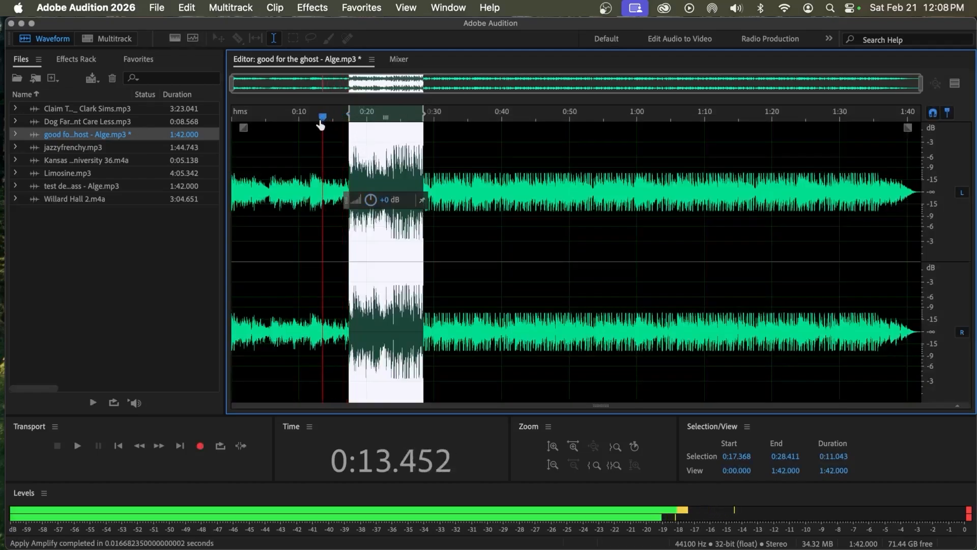
{"action": "key", "text": "space"}
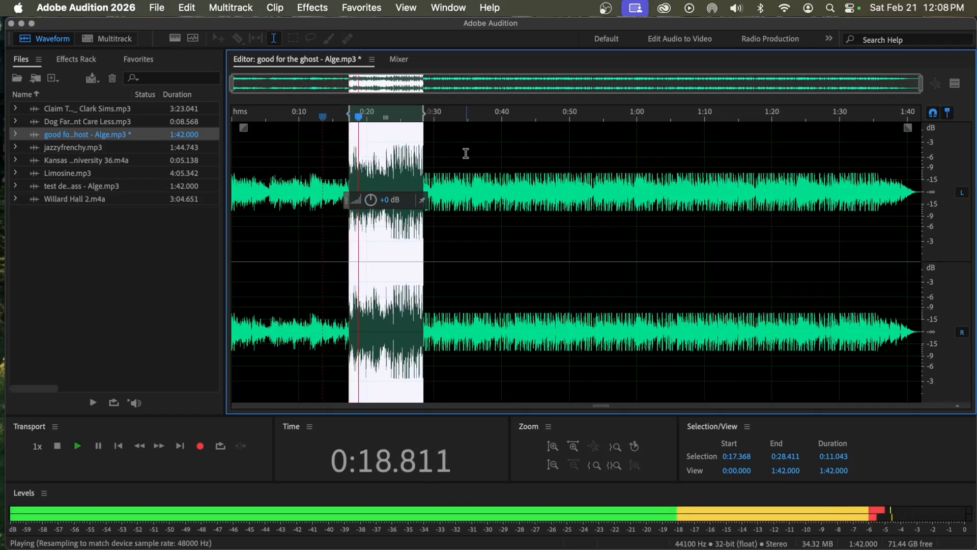
{"action": "key", "text": "space"}
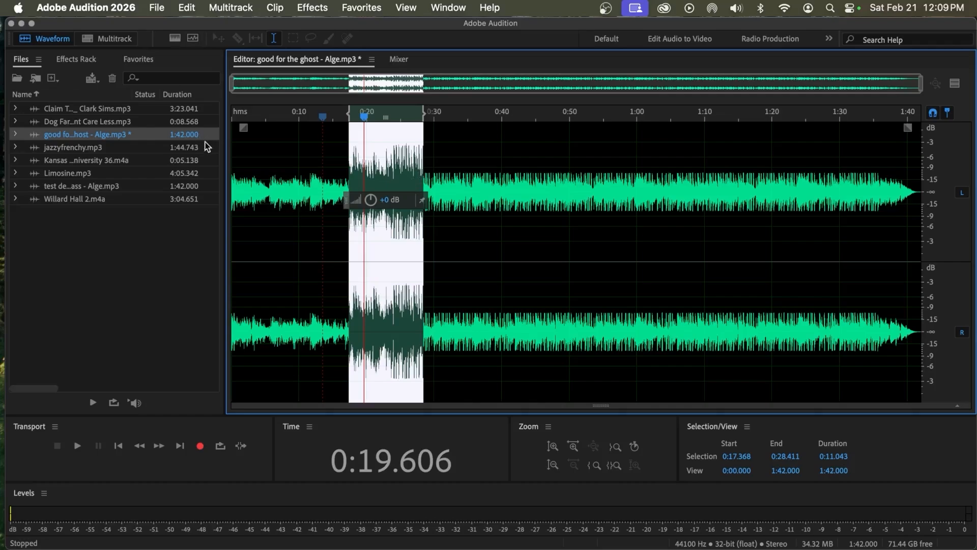
Clear the section selection and apply the Delay effect to the whole good for the ghost track with the default preset
{"action": "left_click", "coordinate": [286, 246]}
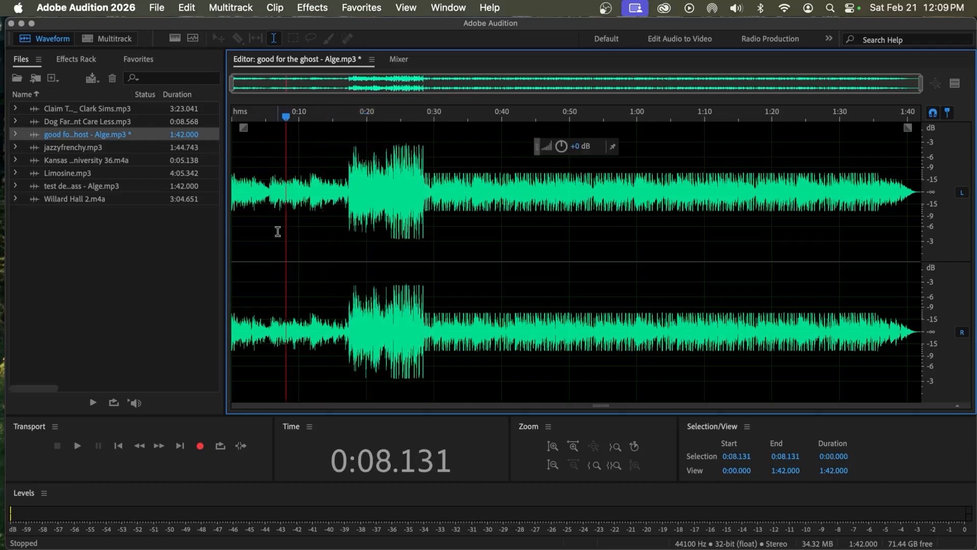
{"action": "left_click", "coordinate": [81, 60]}
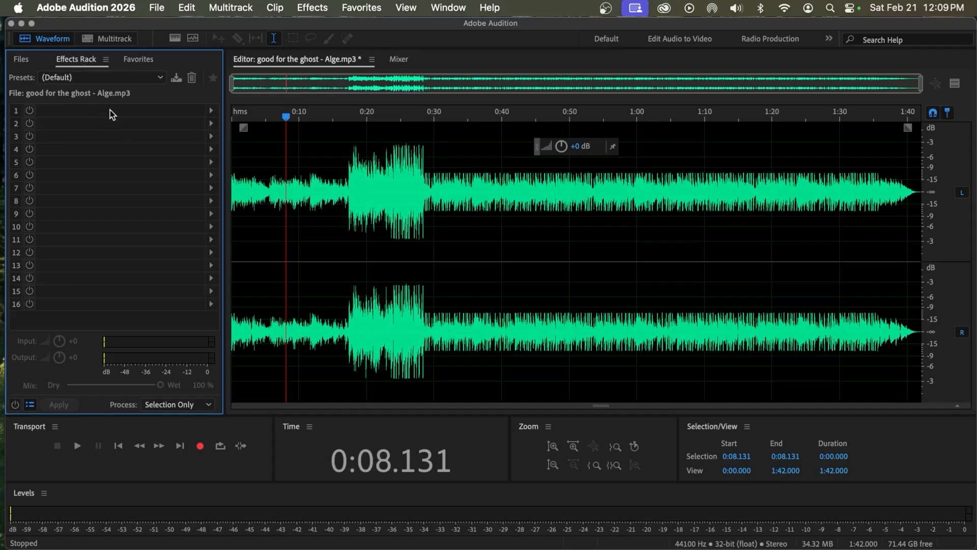
{"action": "left_click", "coordinate": [107, 265]}
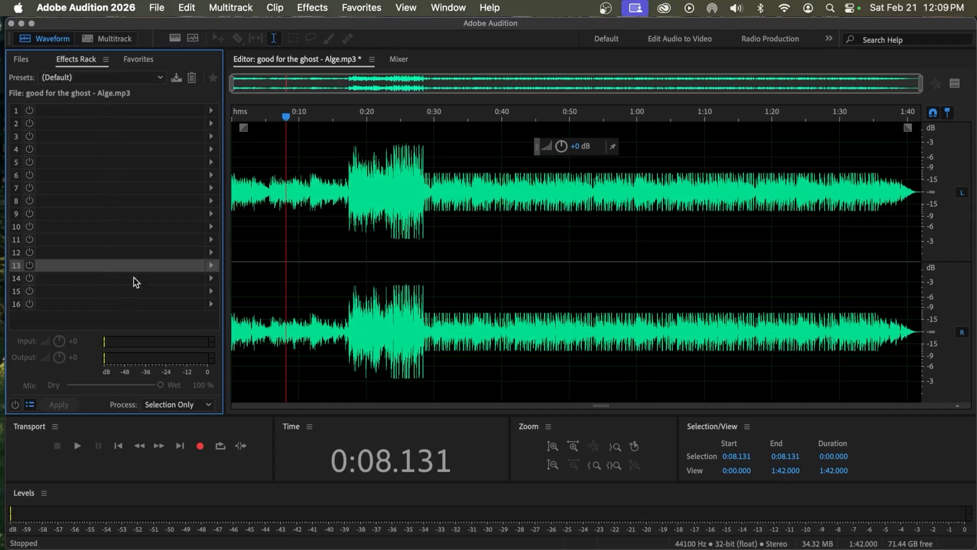
{"action": "left_click", "coordinate": [308, 7]}
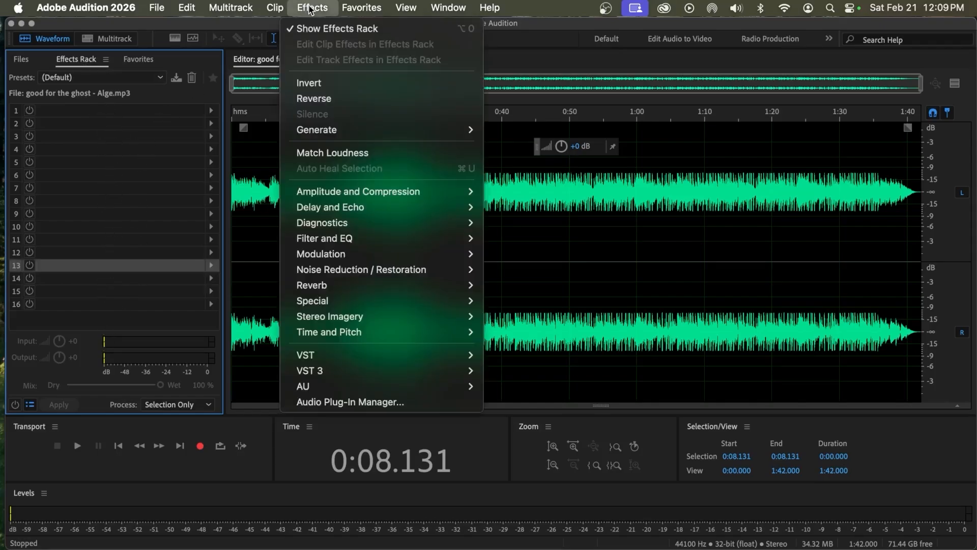
{"action": "mouse_move", "coordinate": [364, 197]}
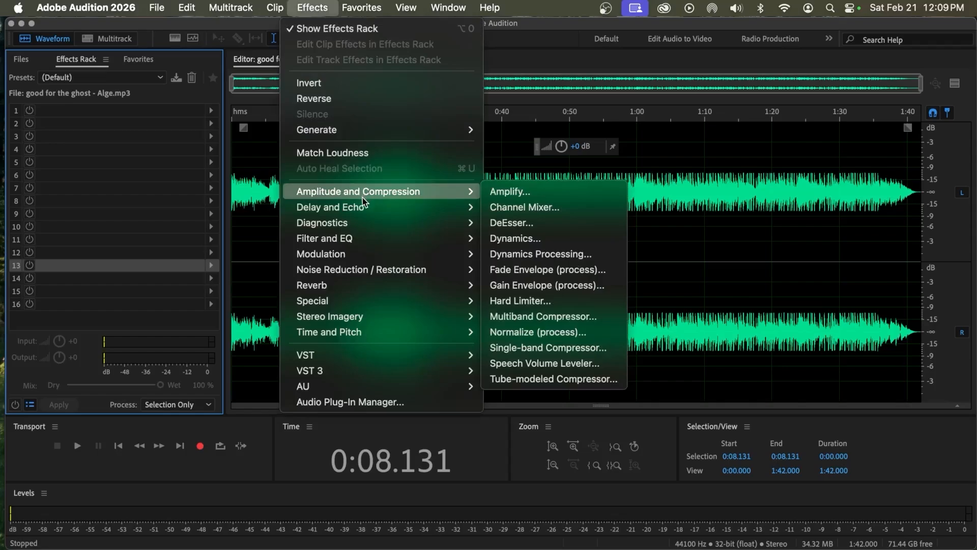
{"action": "left_click", "coordinate": [500, 227]}
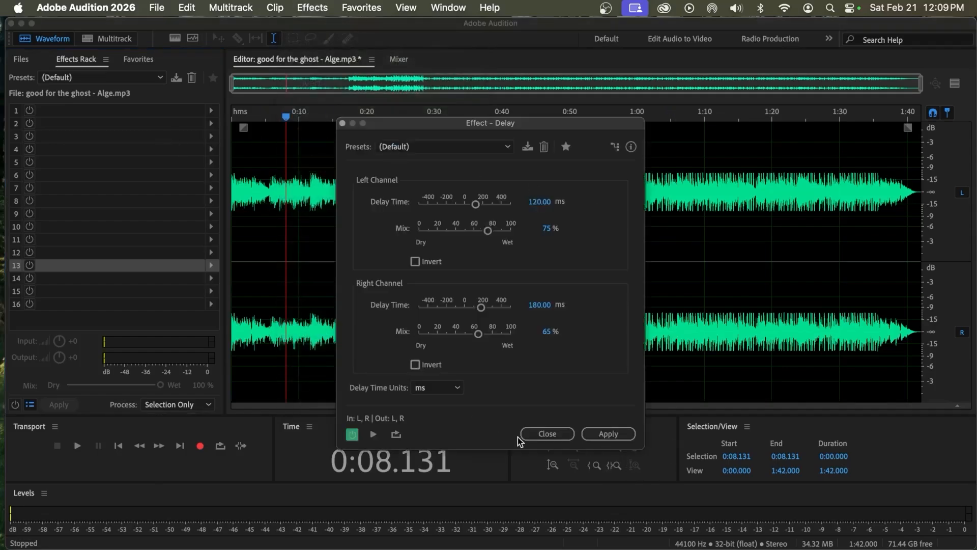
{"action": "left_click", "coordinate": [623, 435]}
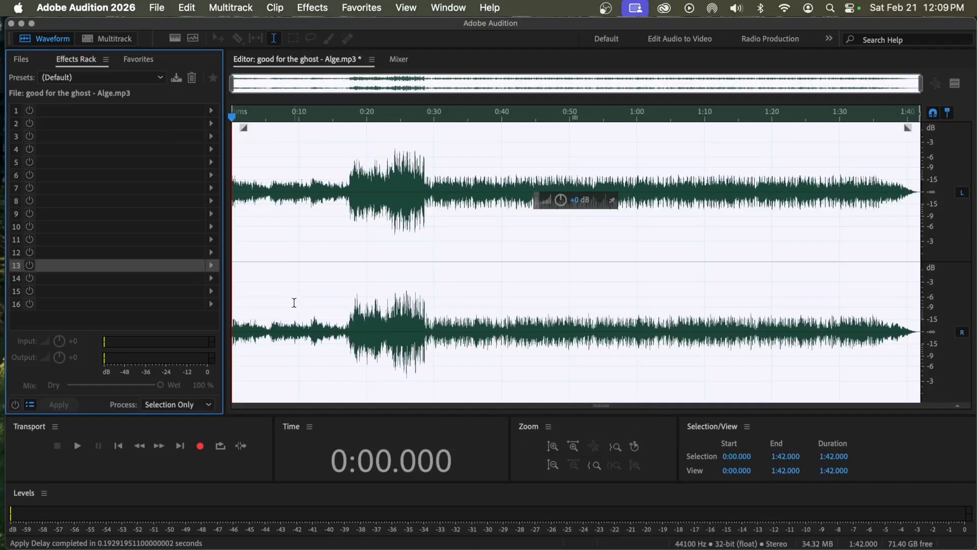
Play the track from the beginning and load the Bandpass Reverb preset in the Effects Rack during playback
{"action": "key", "text": "space"}
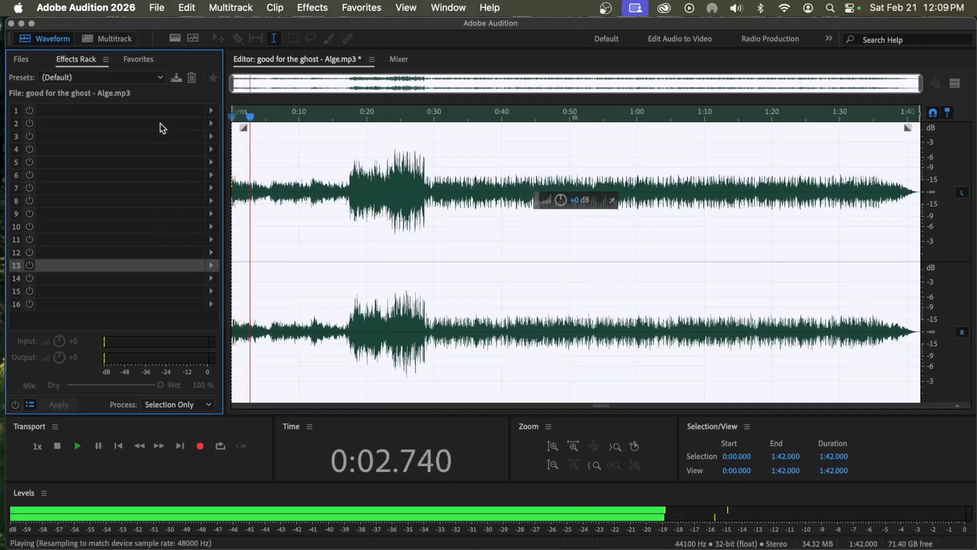
{"action": "left_click", "coordinate": [145, 112]}
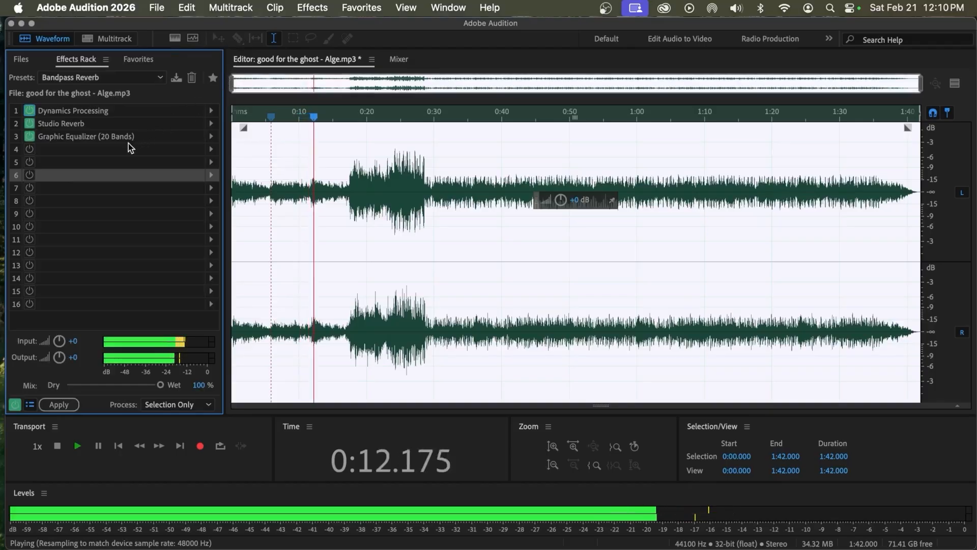
{"action": "key", "text": "space"}
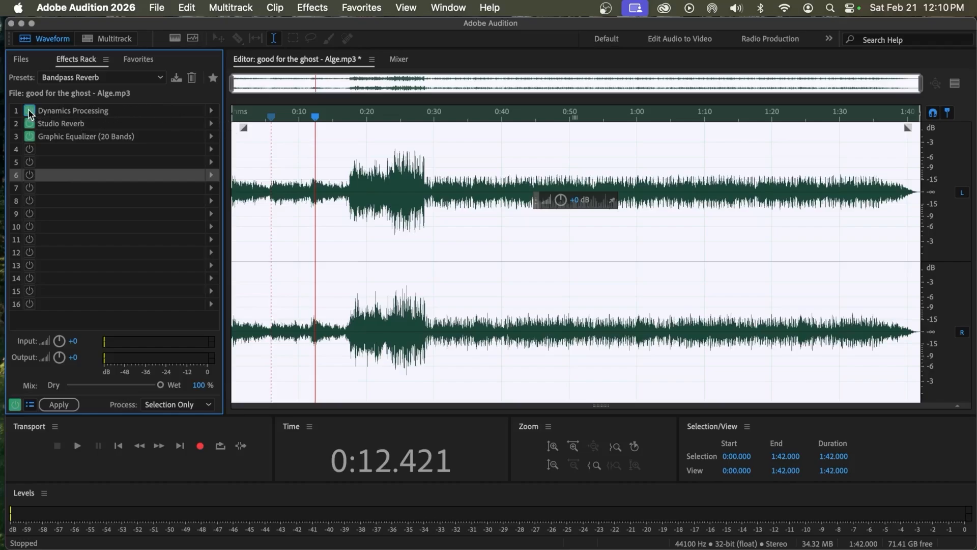
Play from about 0:01.3 with Dynamics Processing, Studio Reverb and Graphic Equalizer bypassed, and switch the three effects back on for comparison
{"action": "left_click_drag", "start_coordinate": [313, 112], "coordinate": [239, 114]}
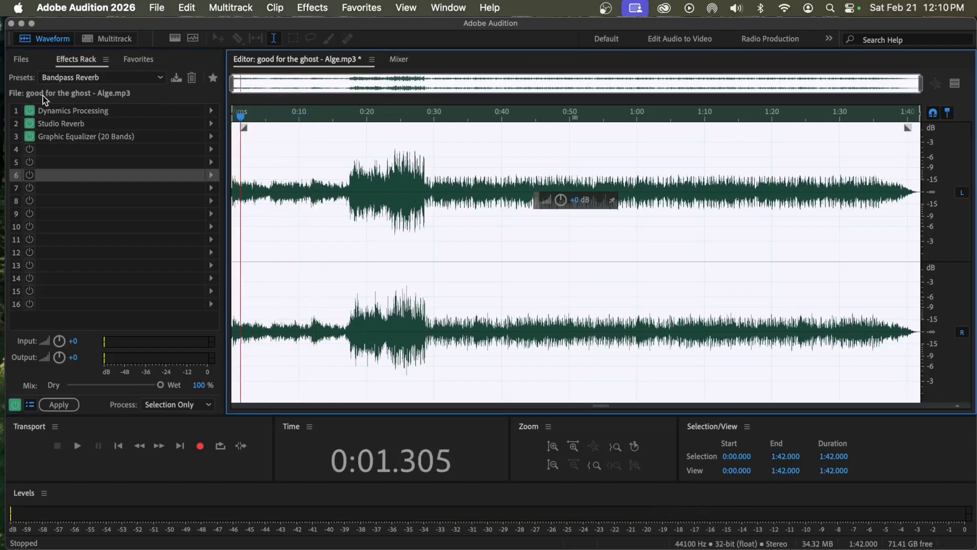
{"action": "left_click", "coordinate": [29, 110]}
{"action": "left_click", "coordinate": [29, 123]}
{"action": "left_click", "coordinate": [29, 136]}
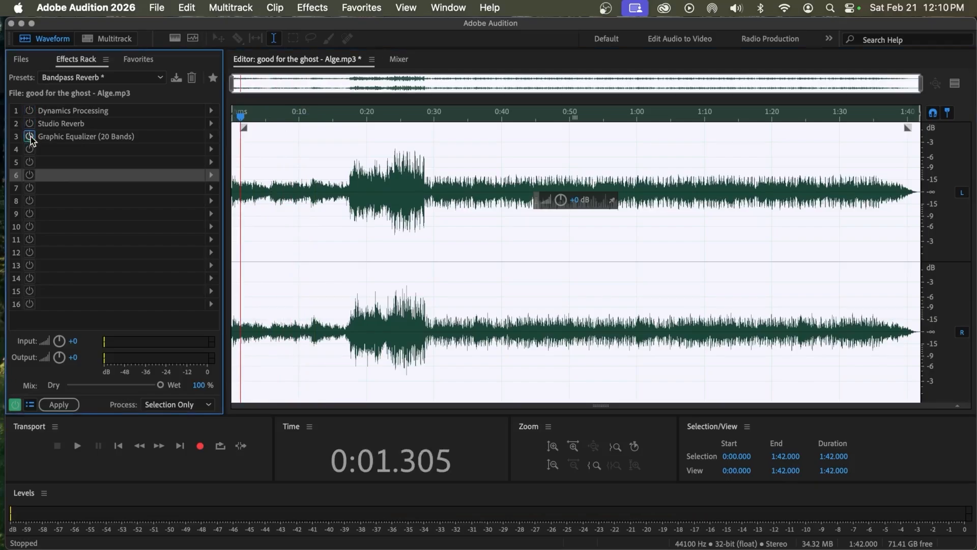
{"action": "key", "text": "space"}
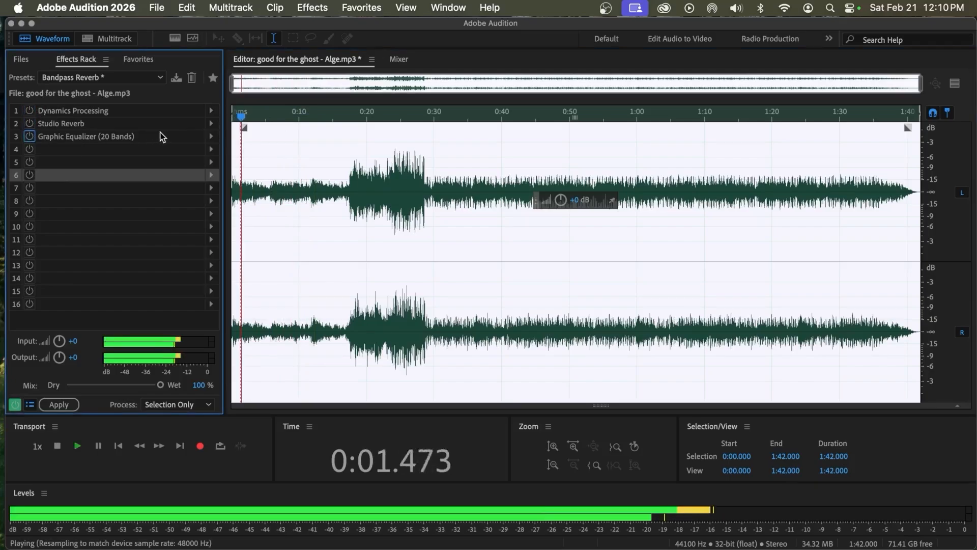
{"action": "left_click", "coordinate": [30, 137]}
{"action": "left_click", "coordinate": [29, 124]}
{"action": "left_click", "coordinate": [29, 111]}
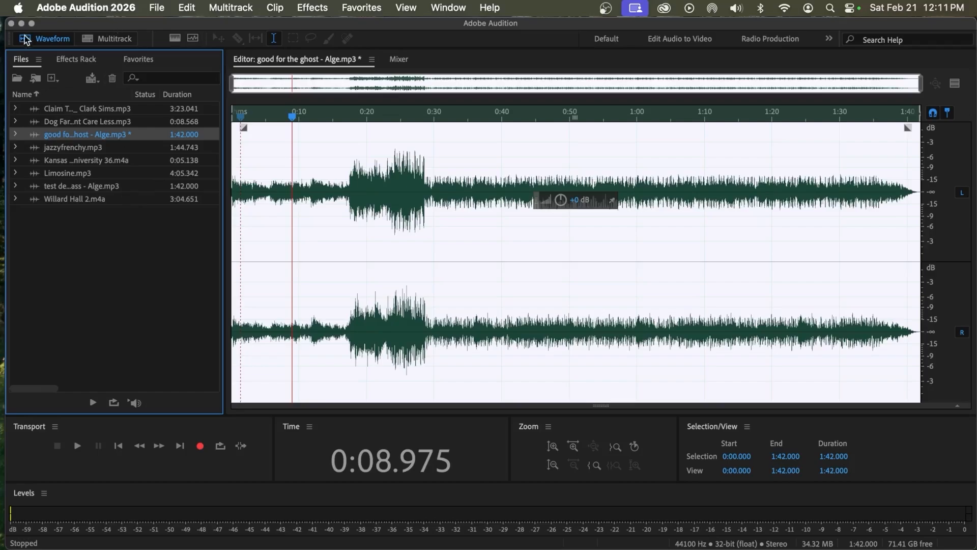
Create a multitrack session named demo, keeping the 48000 Hz stereo settings and overwriting the existing demo.sesx
{"action": "left_click", "coordinate": [108, 39]}
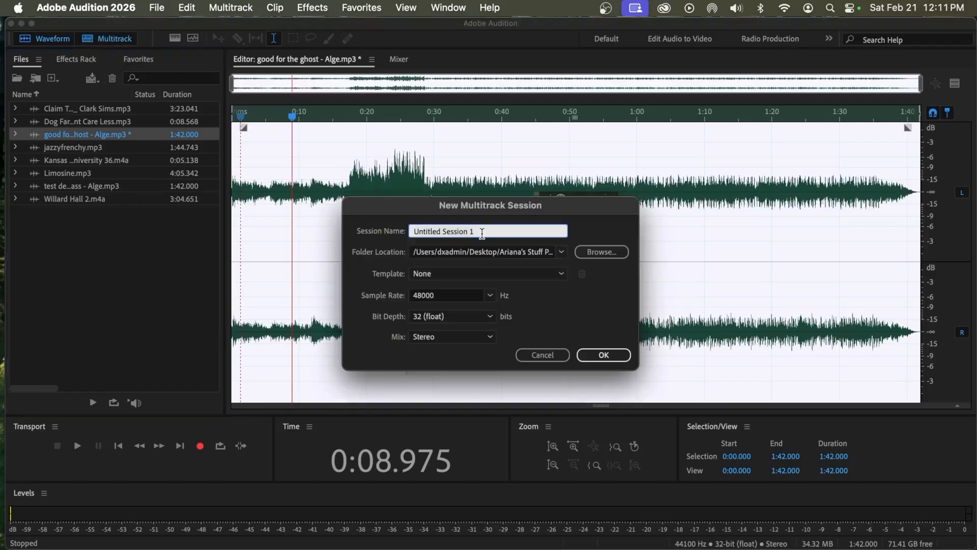
{"action": "type", "text": "demo"}
{"action": "left_click", "coordinate": [603, 356]}
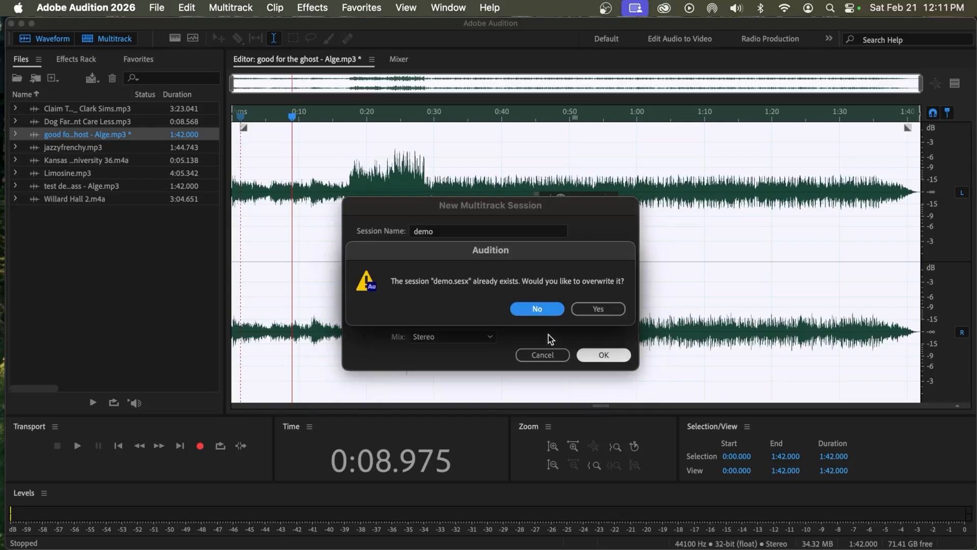
{"action": "left_click", "coordinate": [594, 308]}
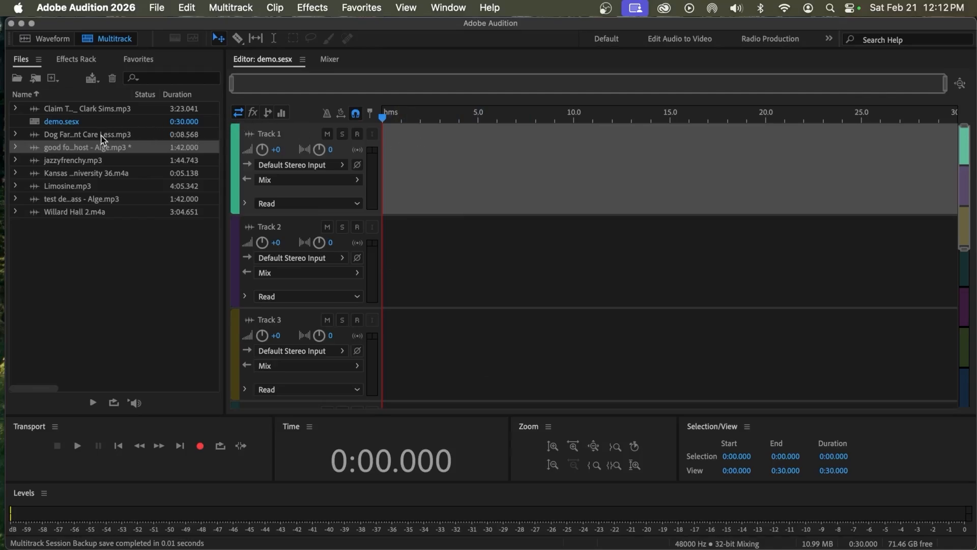
Place a sample-rate-conformed copy of good for the ghost - Alge.mp3 on Track 1 and Kansas State University 36.m4a on Track 2, and play the mix
{"action": "left_click_drag", "start_coordinate": [82, 144], "coordinate": [363, 169]}
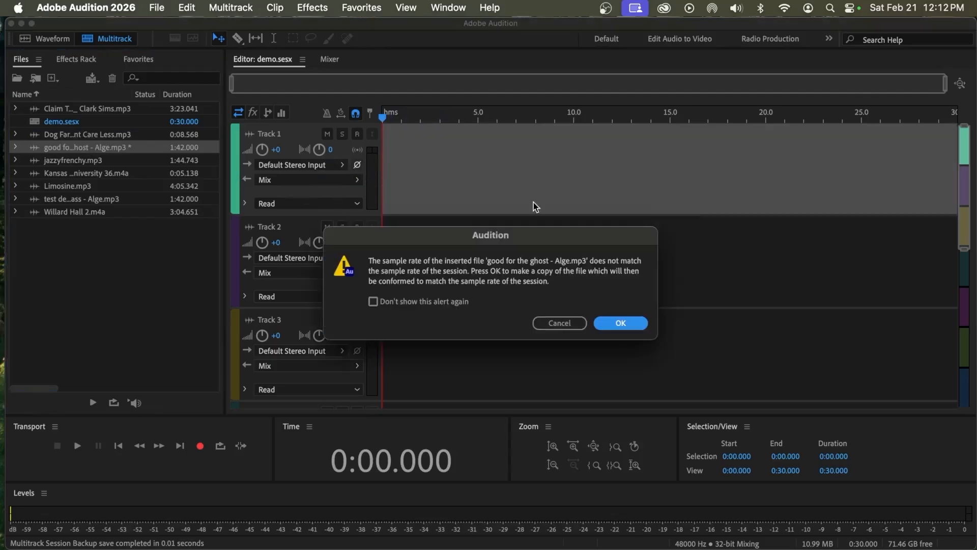
{"action": "left_click", "coordinate": [626, 325]}
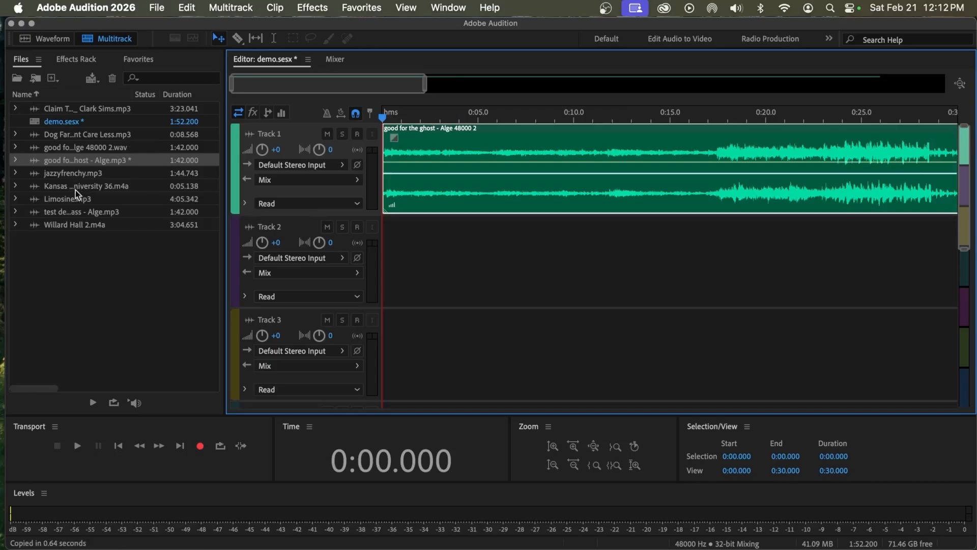
{"action": "left_click_drag", "start_coordinate": [77, 185], "coordinate": [394, 260]}
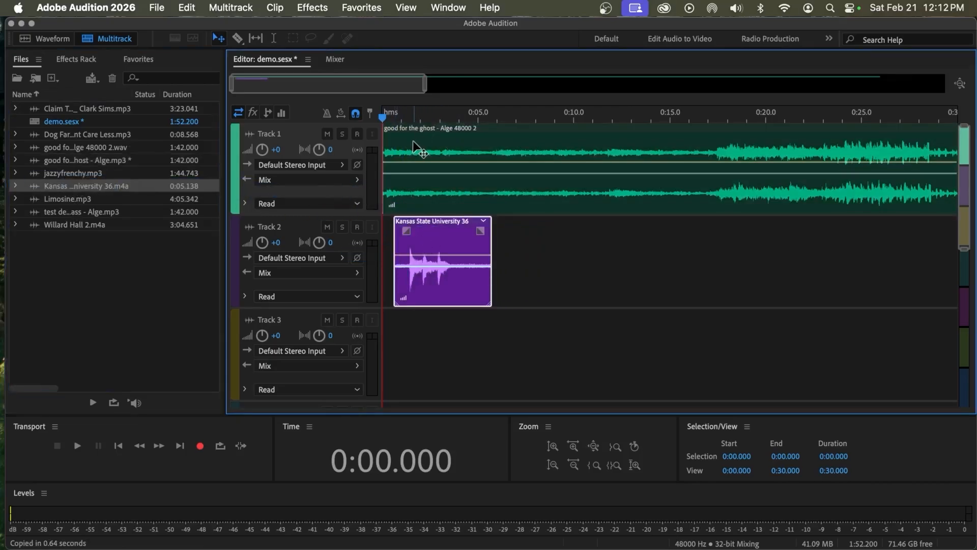
{"action": "key", "text": "space"}
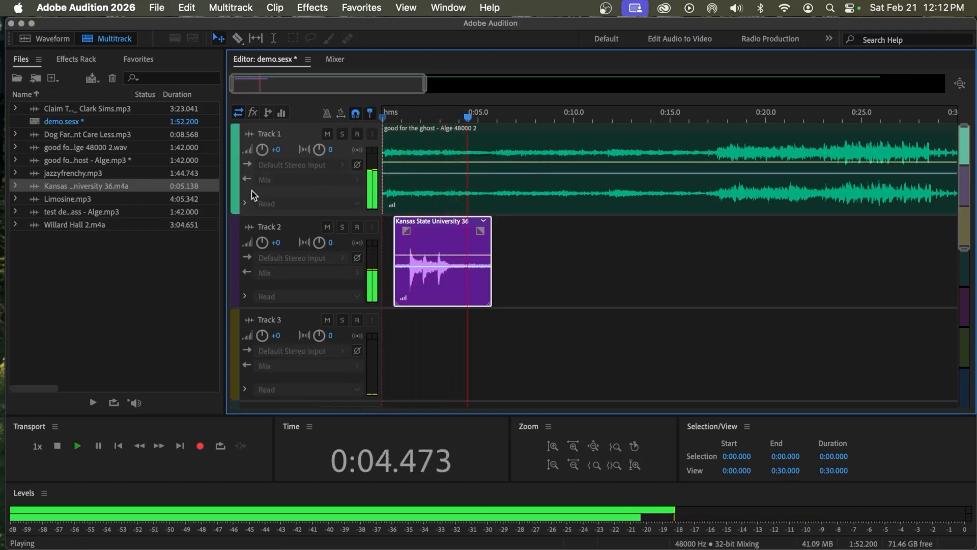
{"action": "key", "text": "space"}
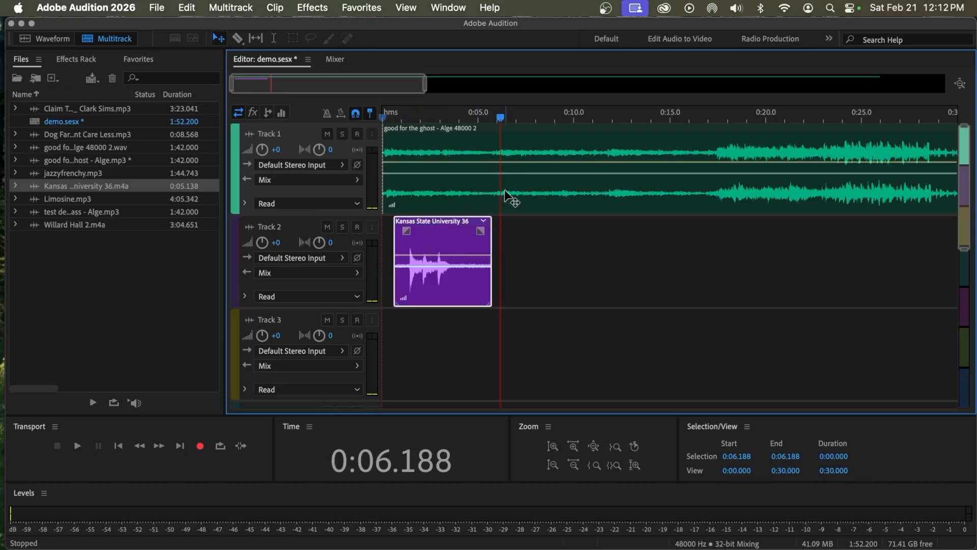
Split the Kansas State University 36 clip on Track 2 at about 0:01.2 and 0:02.1
{"action": "left_click_drag", "start_coordinate": [500, 134], "coordinate": [415, 142]}
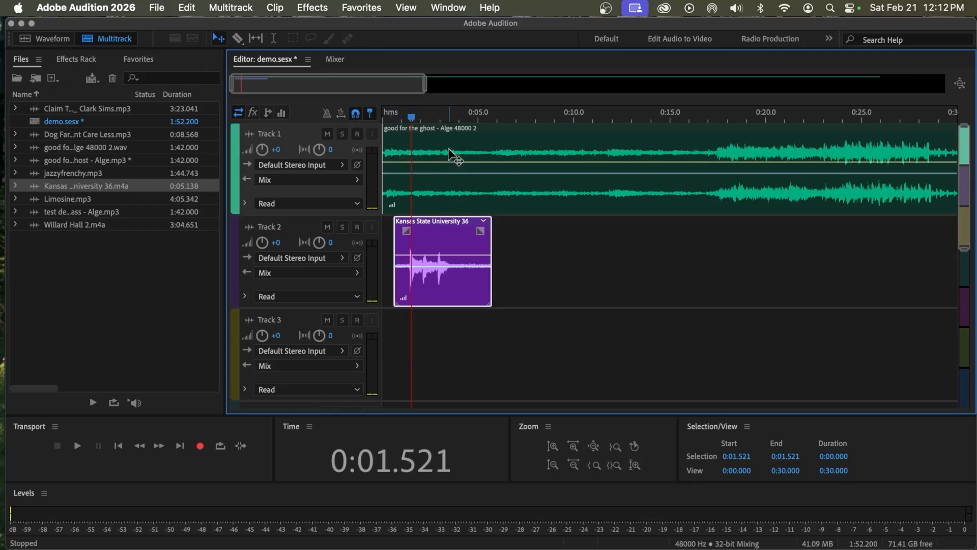
{"action": "left_click_drag", "start_coordinate": [412, 119], "coordinate": [406, 121]}
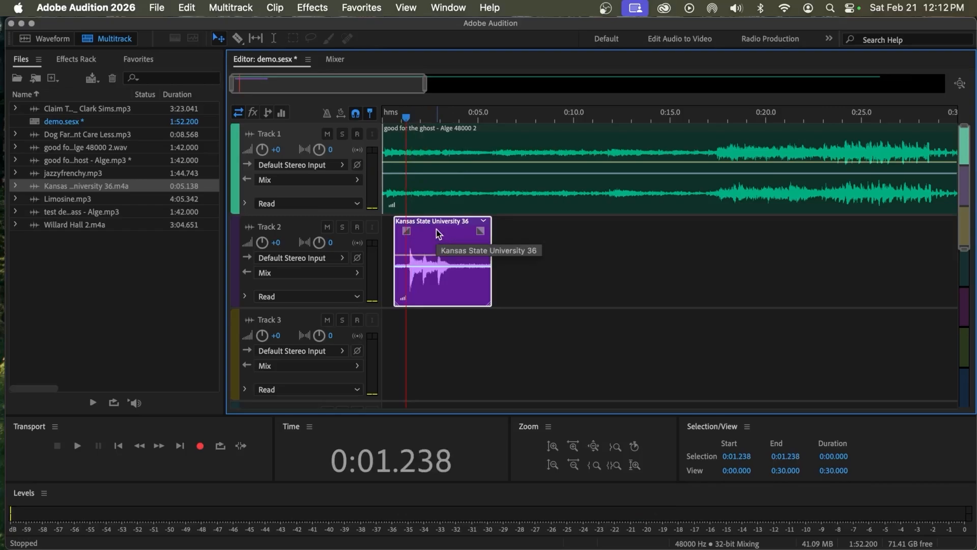
{"action": "key", "text": "super+shift+a"}
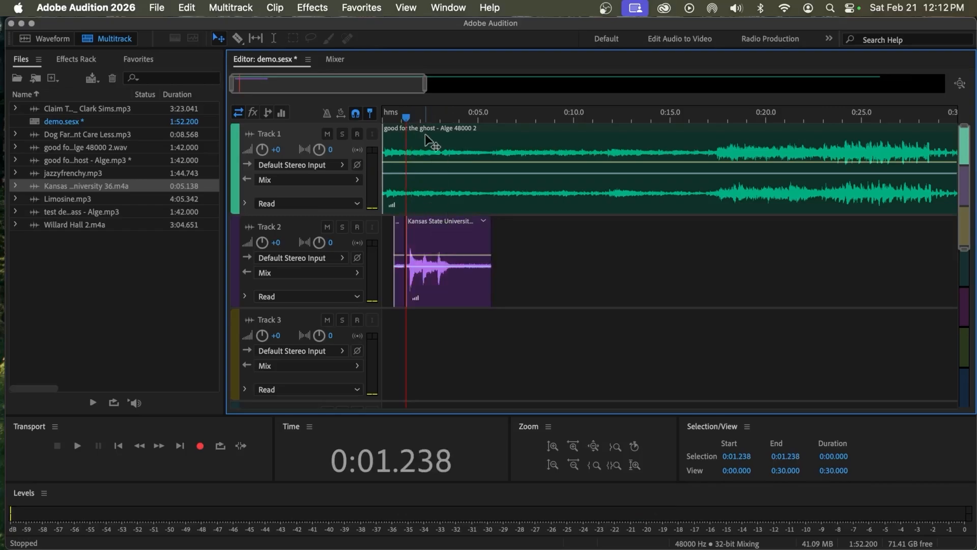
{"action": "left_click_drag", "start_coordinate": [405, 118], "coordinate": [422, 122]}
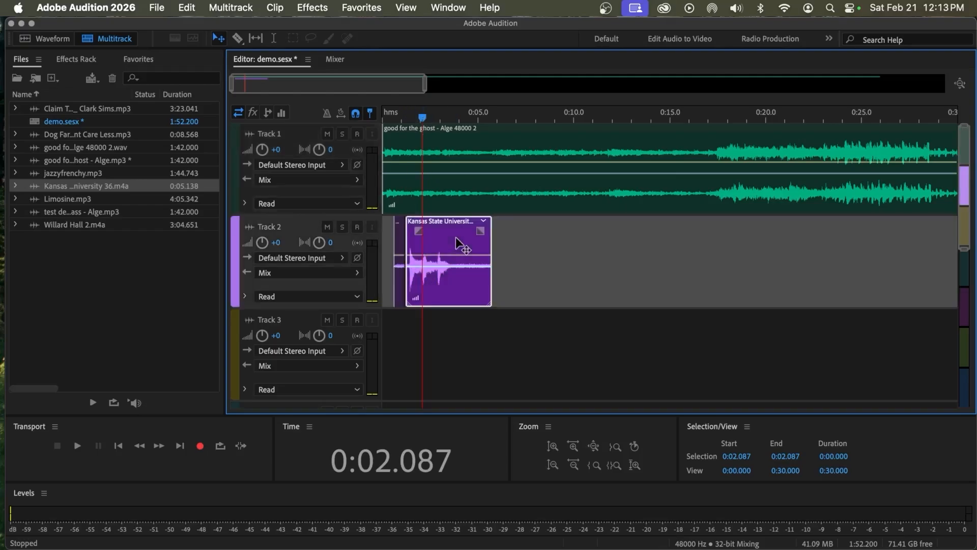
{"action": "left_click", "coordinate": [456, 236]}
{"action": "key", "text": "super+k"}
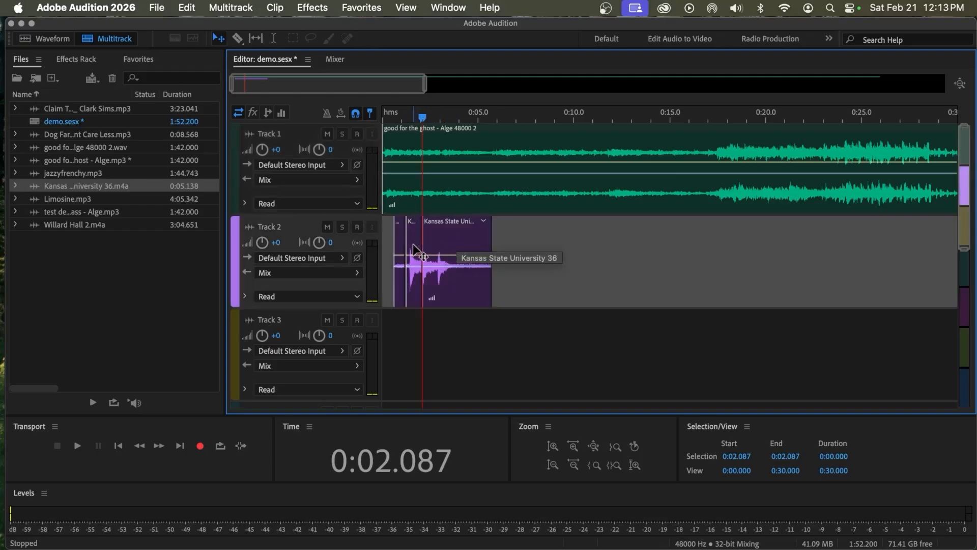
Delete the short opening piece on Track 2 and rearrange the rest, with the longest piece at about 0:00.5 and the middle piece at about 0:04.7
{"action": "left_click_drag", "start_coordinate": [413, 244], "coordinate": [570, 242]}
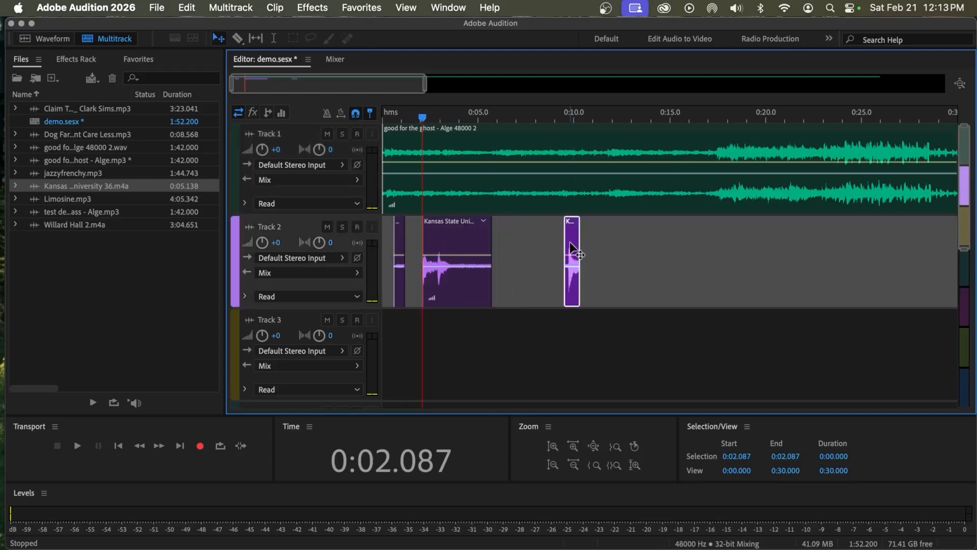
{"action": "left_click", "coordinate": [398, 249]}
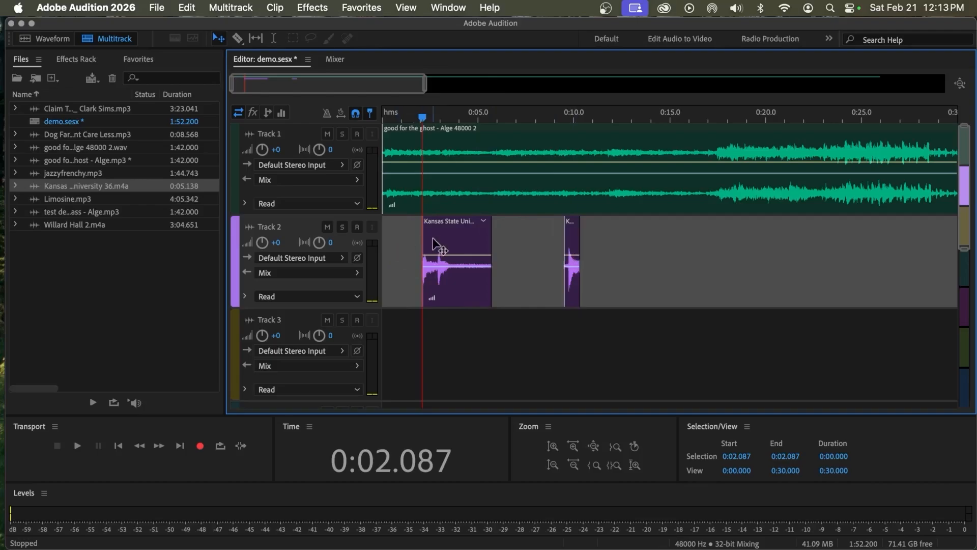
{"action": "left_click_drag", "start_coordinate": [433, 237], "coordinate": [408, 243]}
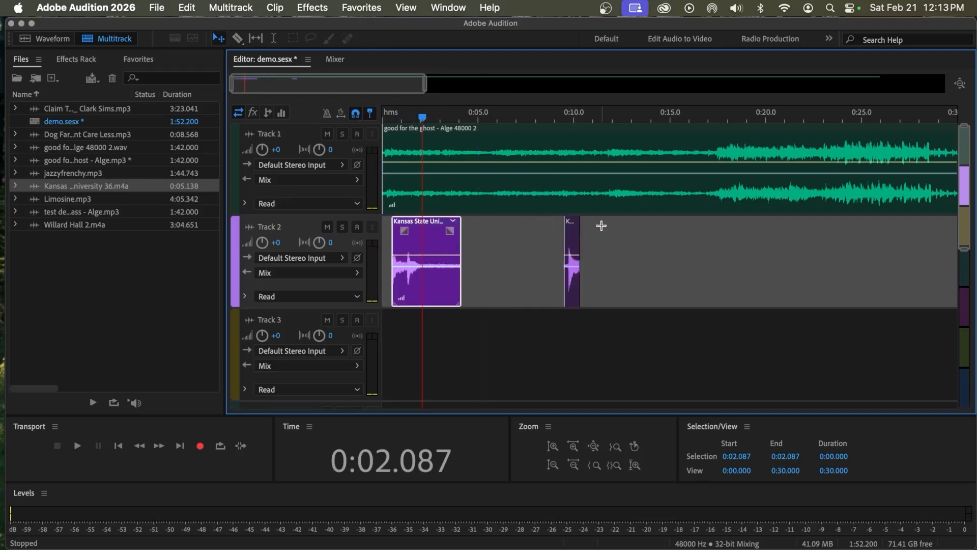
{"action": "left_click", "coordinate": [576, 233]}
{"action": "left_click_drag", "start_coordinate": [576, 233], "coordinate": [483, 229]}
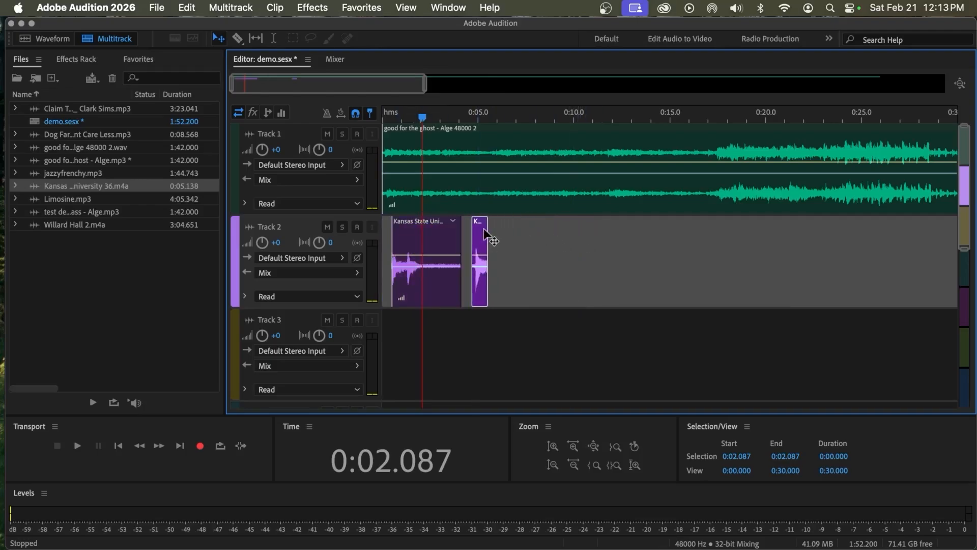
Play the rearranged session from the start through the last Track 2 piece
{"action": "left_click_drag", "start_coordinate": [417, 122], "coordinate": [382, 122]}
{"action": "key", "text": "space"}
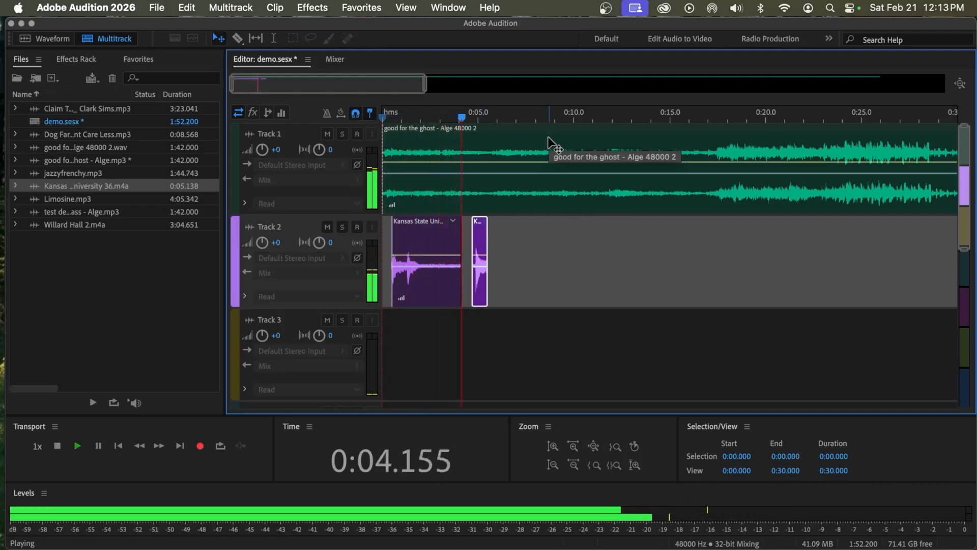
{"action": "key", "text": "space"}
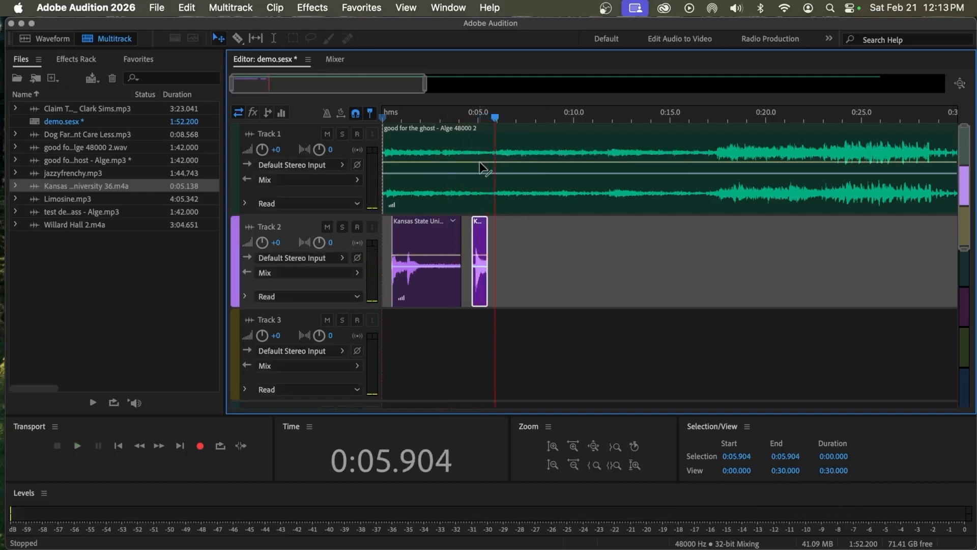
Raise the volume envelope of the good for the ghost clip on Track 1 slightly
{"action": "left_click", "coordinate": [391, 163]}
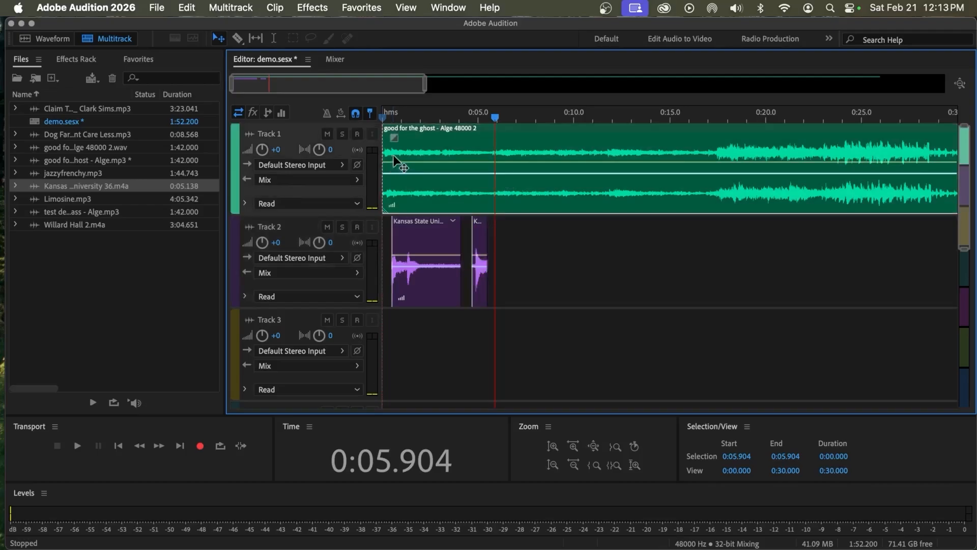
{"action": "mouse_move", "coordinate": [394, 162]}
{"action": "left_mouse_down"}
{"action": "mouse_move", "coordinate": [395, 136]}
{"action": "mouse_move", "coordinate": [394, 155]}
{"action": "mouse_move", "coordinate": [393, 143]}
{"action": "mouse_move", "coordinate": [405, 155]}
{"action": "left_mouse_up"}
{"action": "left_click_drag", "start_coordinate": [409, 158], "coordinate": [409, 157]}
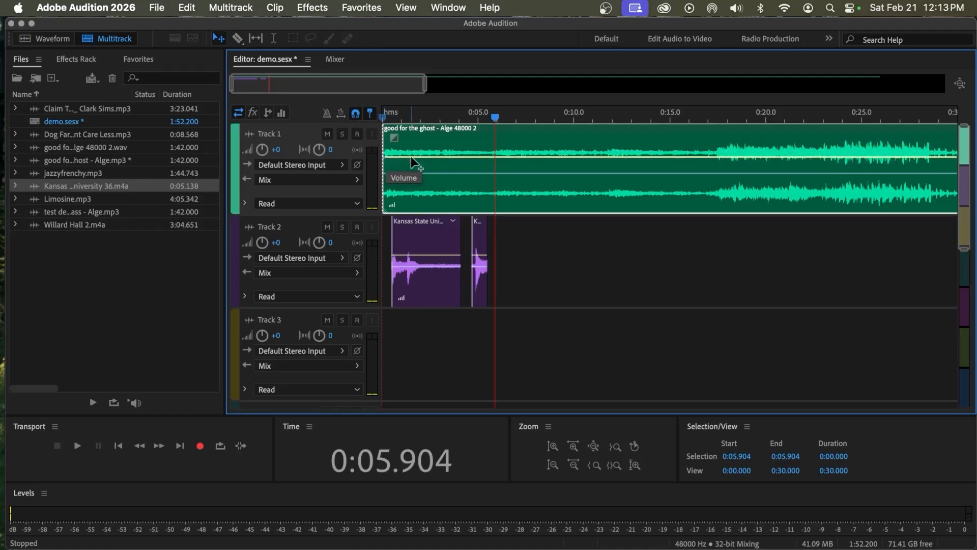
Shape a volume dip on the Track 1 clip with keyframes at about 0:01, 0:02 and 0:04, and play it from the start
{"action": "mouse_move", "coordinate": [411, 157]}
{"action": "left_mouse_down"}
{"action": "mouse_move", "coordinate": [411, 145]}
{"action": "mouse_move", "coordinate": [446, 161]}
{"action": "mouse_move", "coordinate": [457, 142]}
{"action": "mouse_move", "coordinate": [420, 204]}
{"action": "mouse_move", "coordinate": [400, 147]}
{"action": "left_mouse_up"}
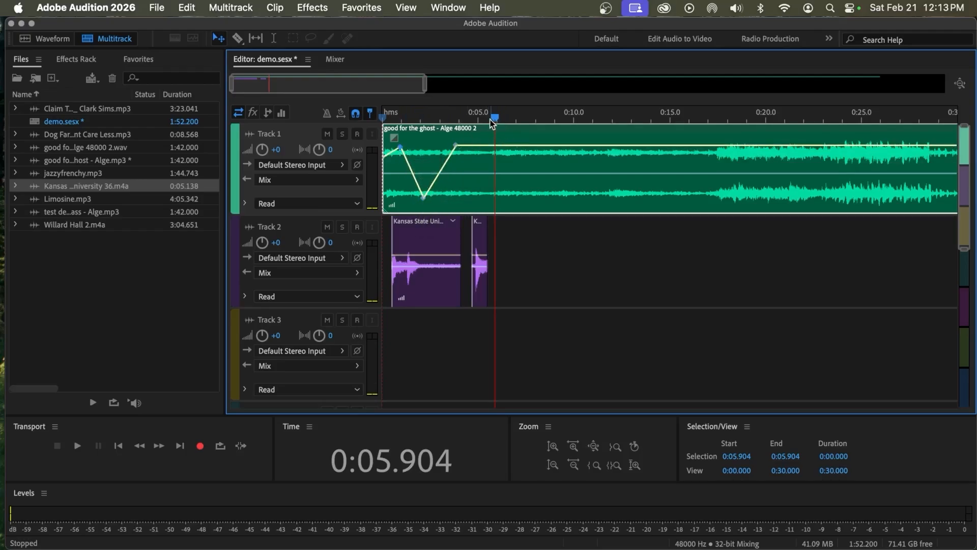
{"action": "left_click_drag", "start_coordinate": [494, 118], "coordinate": [337, 107]}
{"action": "key", "text": "space"}
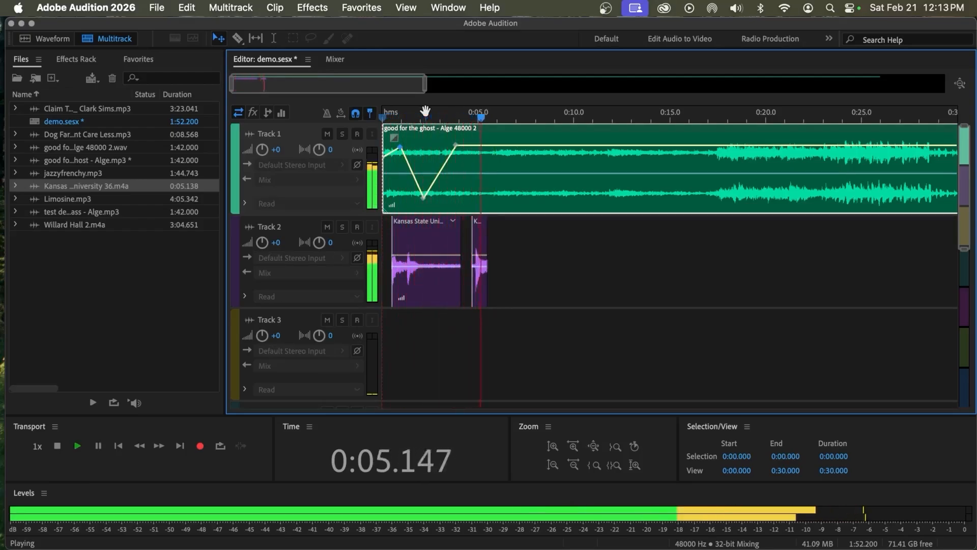
{"action": "key", "text": "space"}
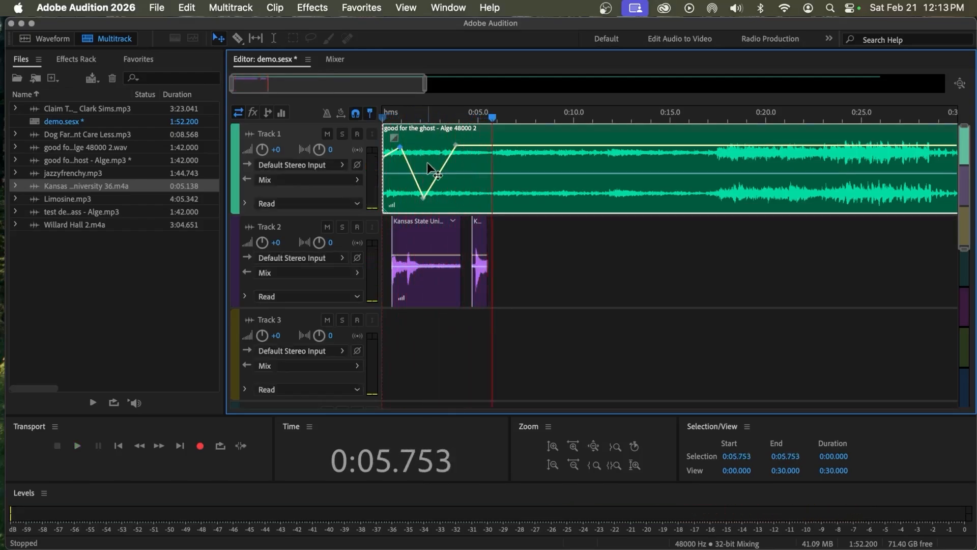
Lower the volume envelopes of both Kansas State University 36 pieces on Track 2 slightly
{"action": "left_click", "coordinate": [435, 264]}
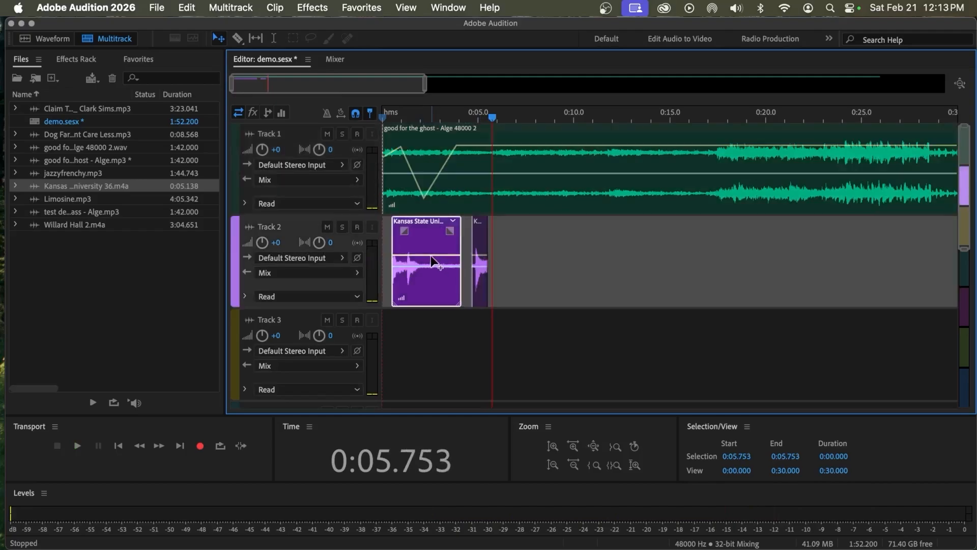
{"action": "left_click_drag", "start_coordinate": [431, 256], "coordinate": [421, 260]}
{"action": "left_click", "coordinate": [481, 262]}
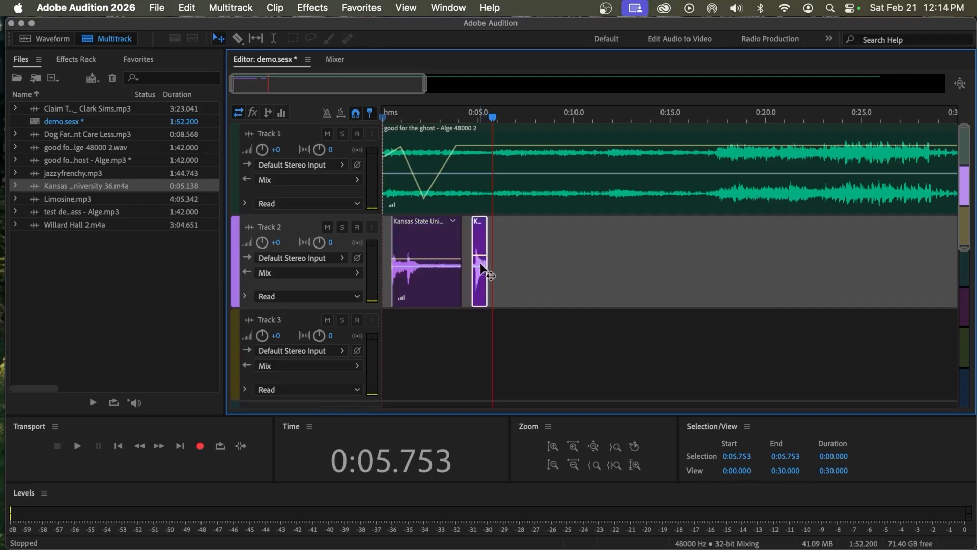
{"action": "left_click_drag", "start_coordinate": [478, 255], "coordinate": [480, 261]}
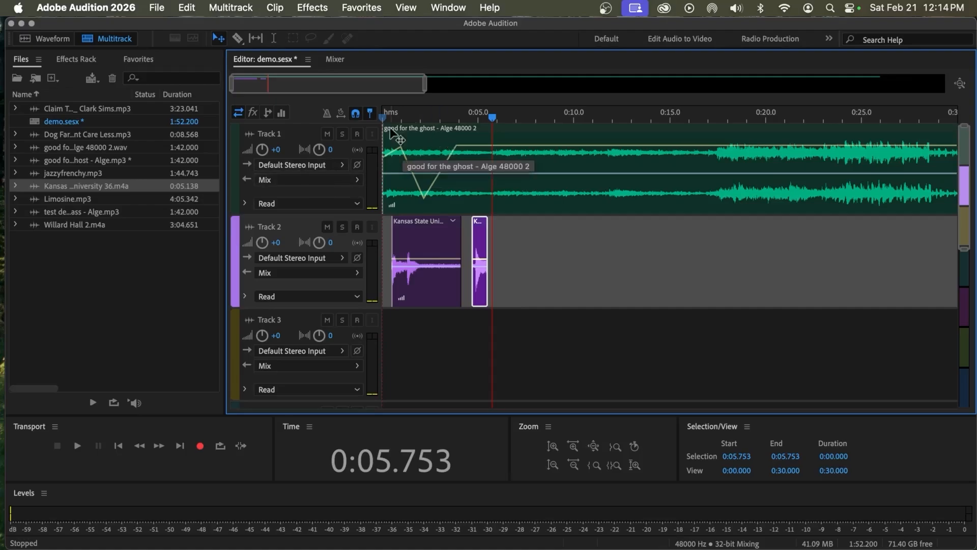
Mute Track 1, play the session from the start to about 0:02, and unmute the track
{"action": "left_click", "coordinate": [355, 111]}
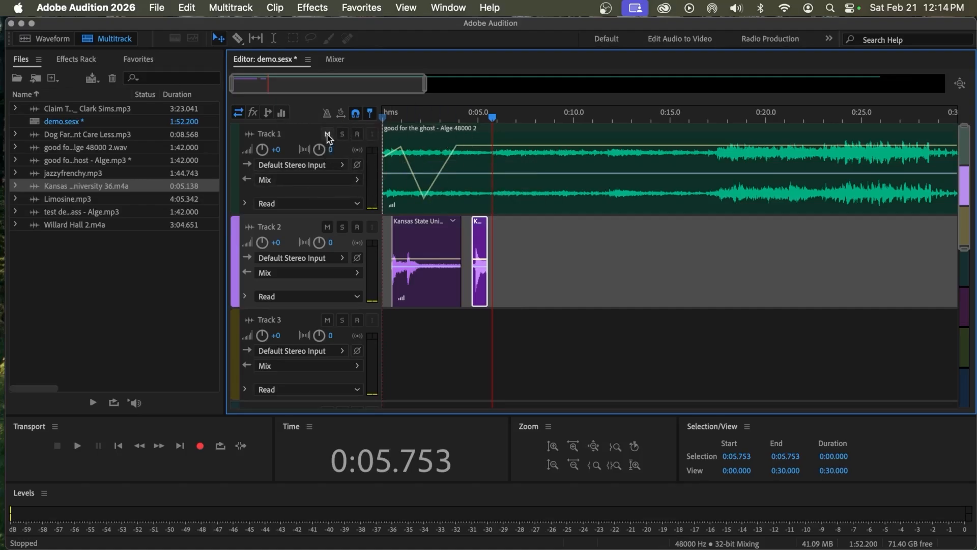
{"action": "left_click", "coordinate": [327, 134]}
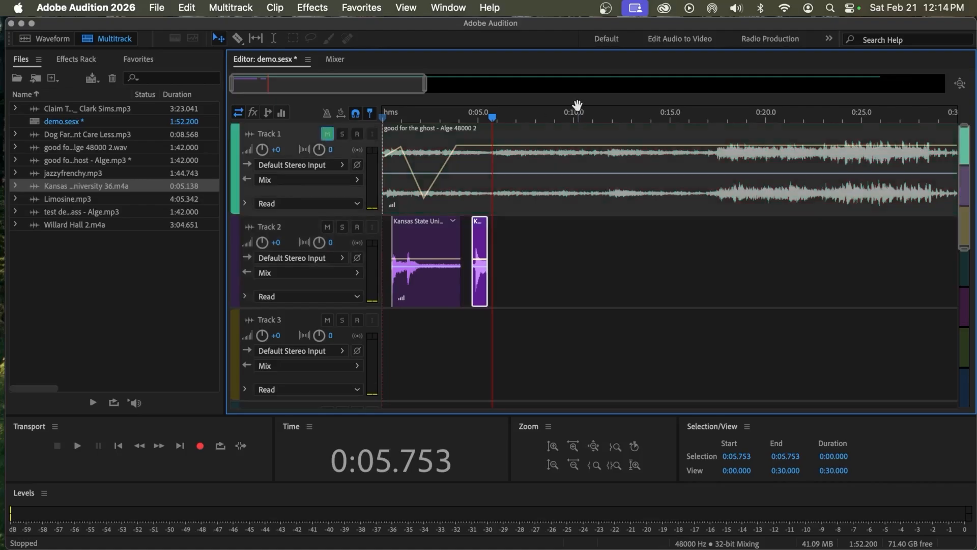
{"action": "left_click_drag", "start_coordinate": [491, 118], "coordinate": [377, 115]}
{"action": "key", "text": "space"}
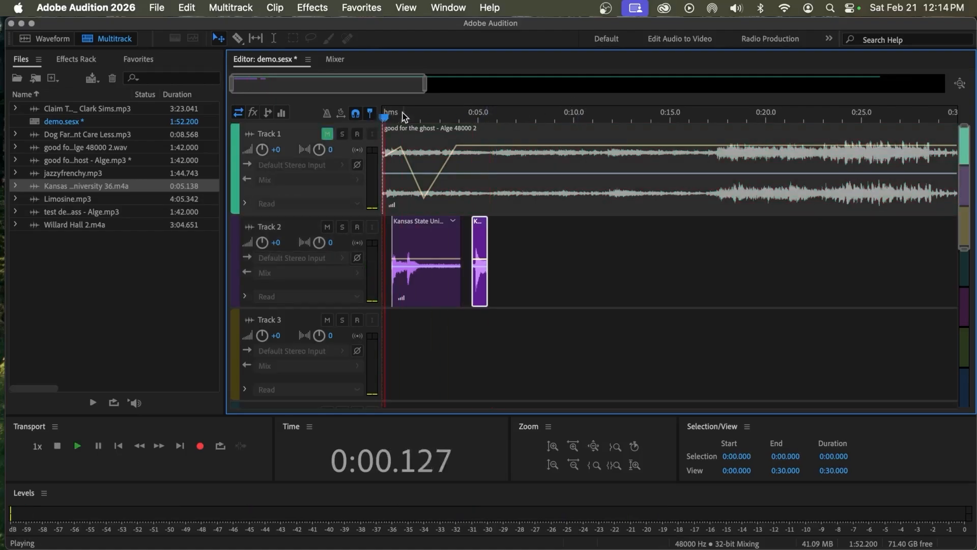
{"action": "key", "text": "space"}
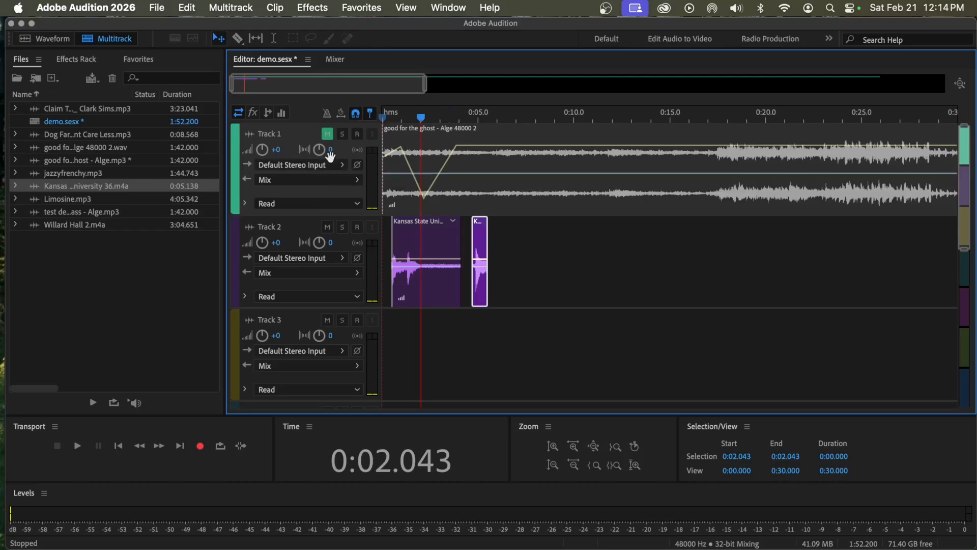
{"action": "left_click", "coordinate": [328, 135]}
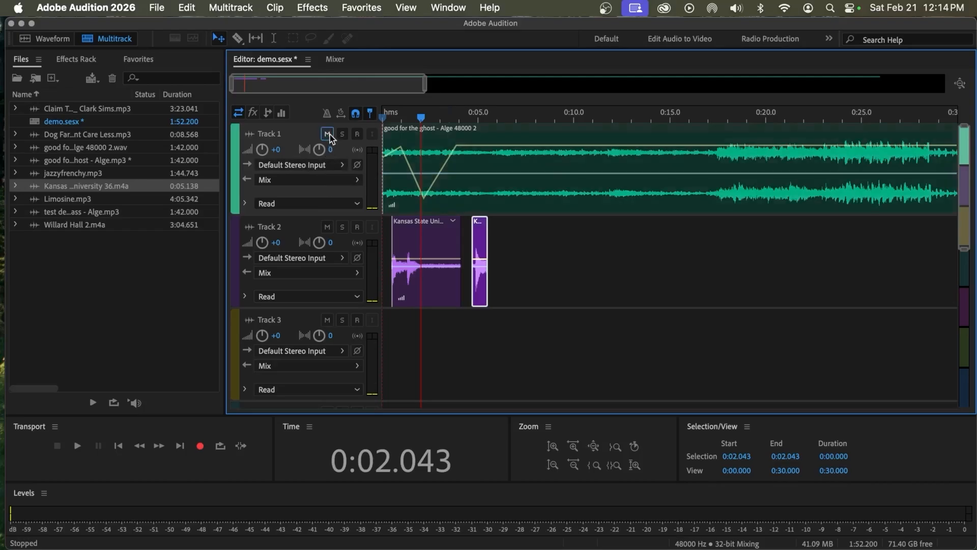
Solo Track 1, add the Dog Farts in Tub and Couldnt Care Less clip to Track 3 at about 0:00.5, and turn the solo off
{"action": "left_click", "coordinate": [342, 135]}
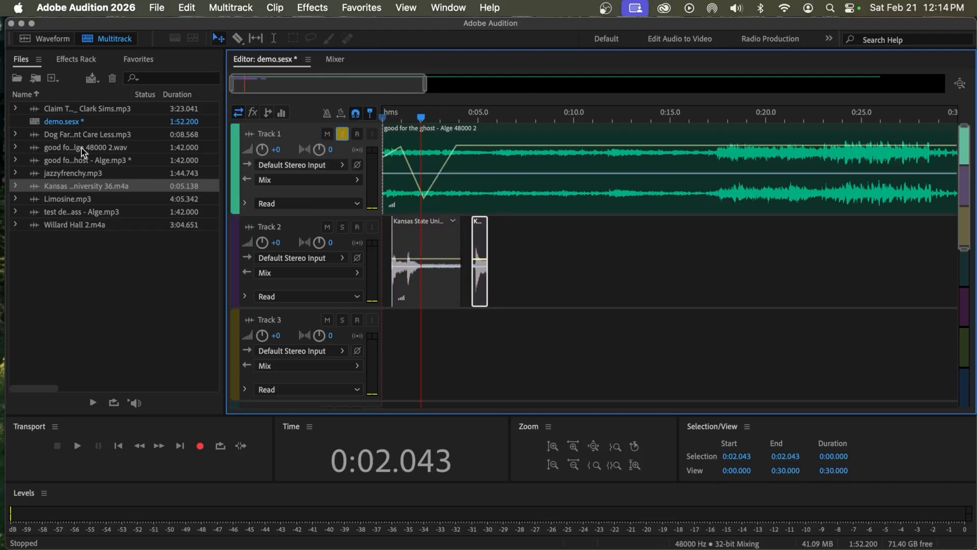
{"action": "left_click_drag", "start_coordinate": [77, 135], "coordinate": [414, 351]}
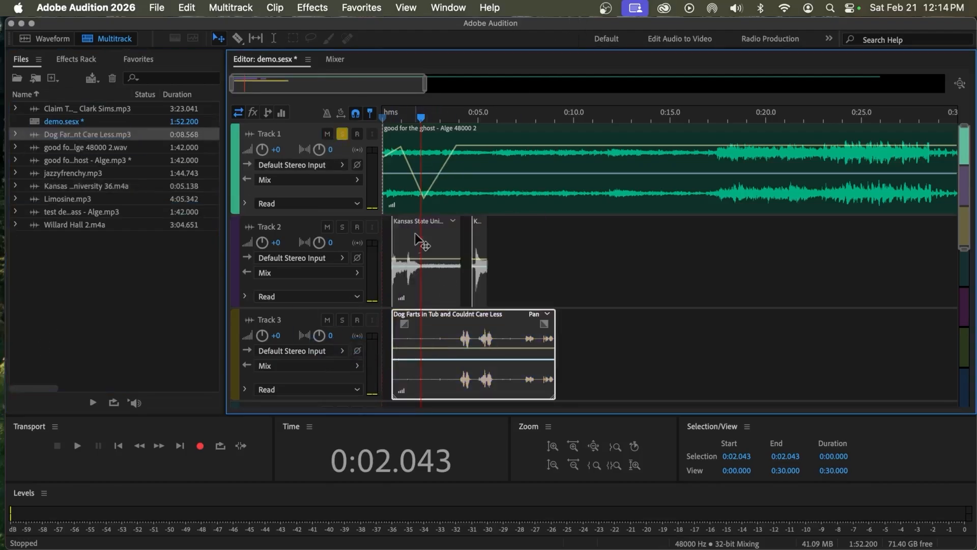
{"action": "left_click", "coordinate": [342, 135]}
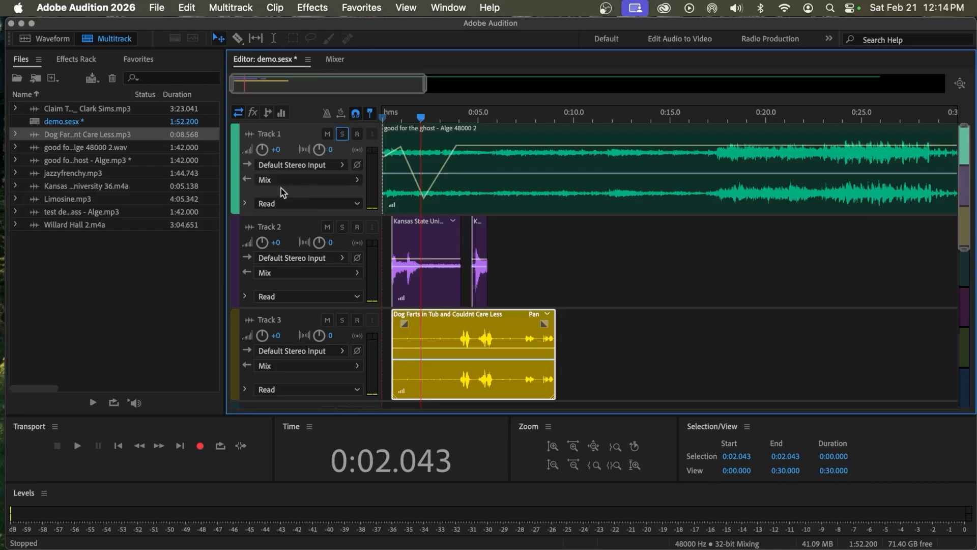
{"action": "left_click_drag", "start_coordinate": [421, 117], "coordinate": [372, 118]}
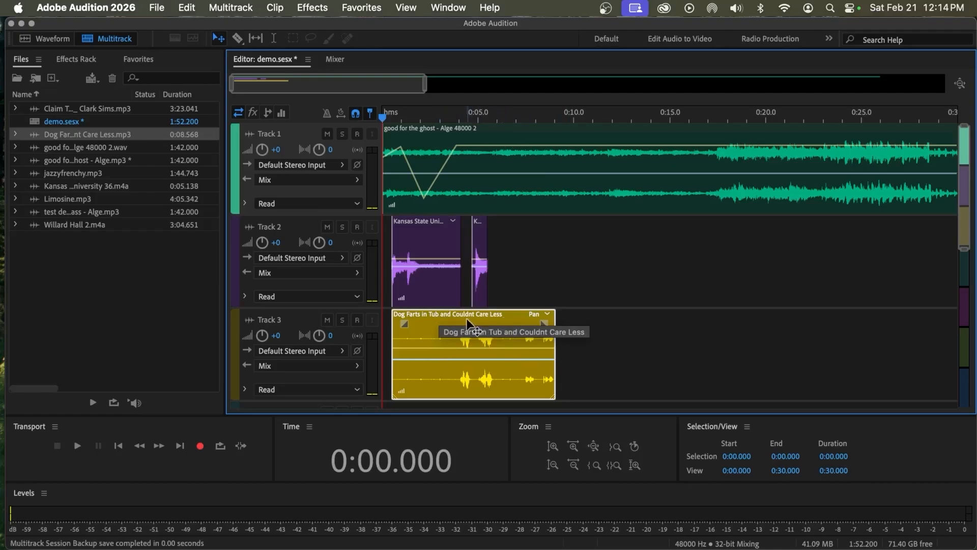
Export the entire session as a multitrack mixdown in MP3 Audio format, with the file name demo_mixdown.mp3
{"action": "left_click", "coordinate": [157, 9]}
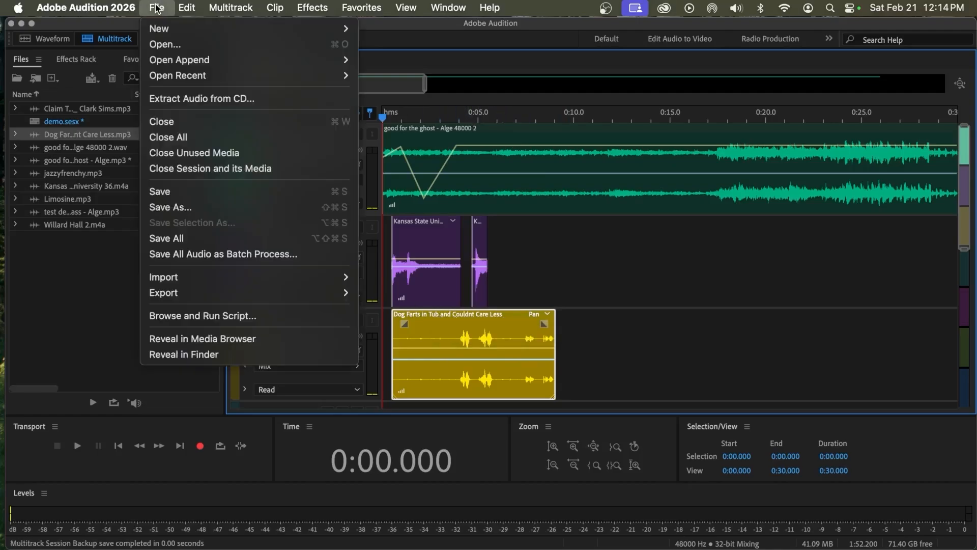
{"action": "mouse_move", "coordinate": [203, 293]}
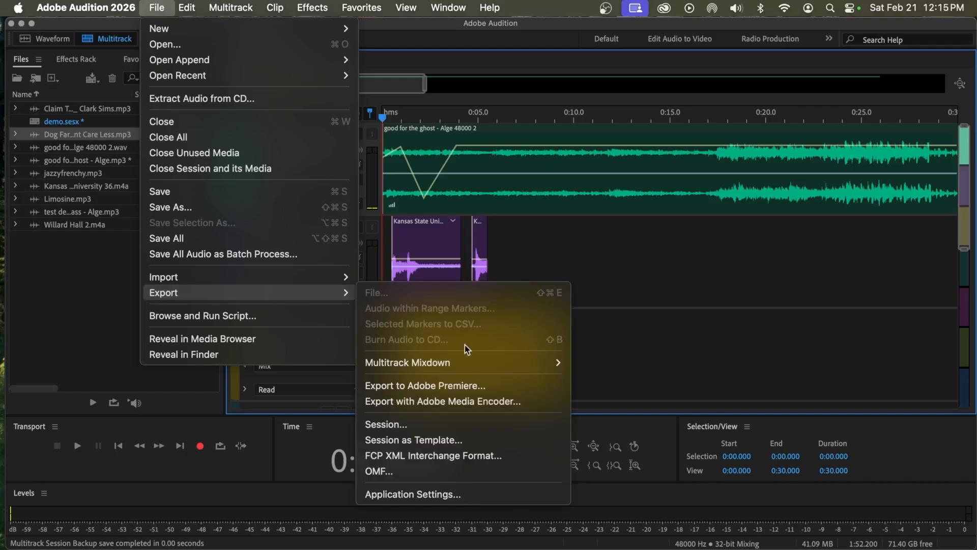
{"action": "mouse_move", "coordinate": [450, 358]}
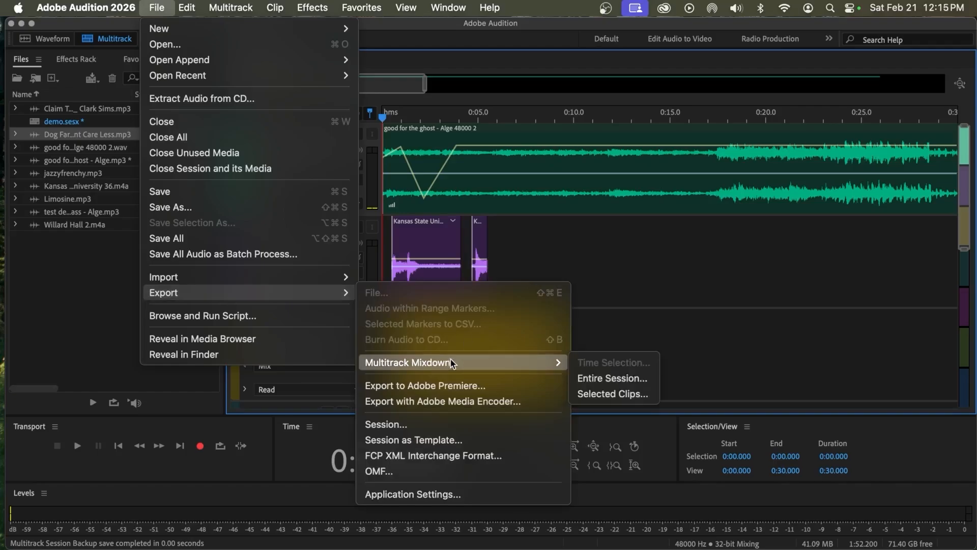
{"action": "left_click", "coordinate": [646, 381]}
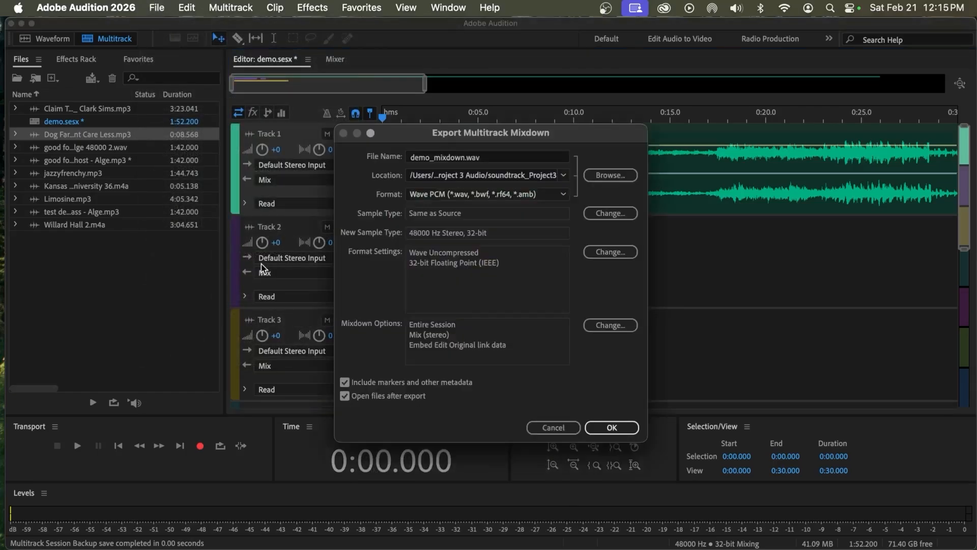
{"action": "left_click", "coordinate": [491, 197]}
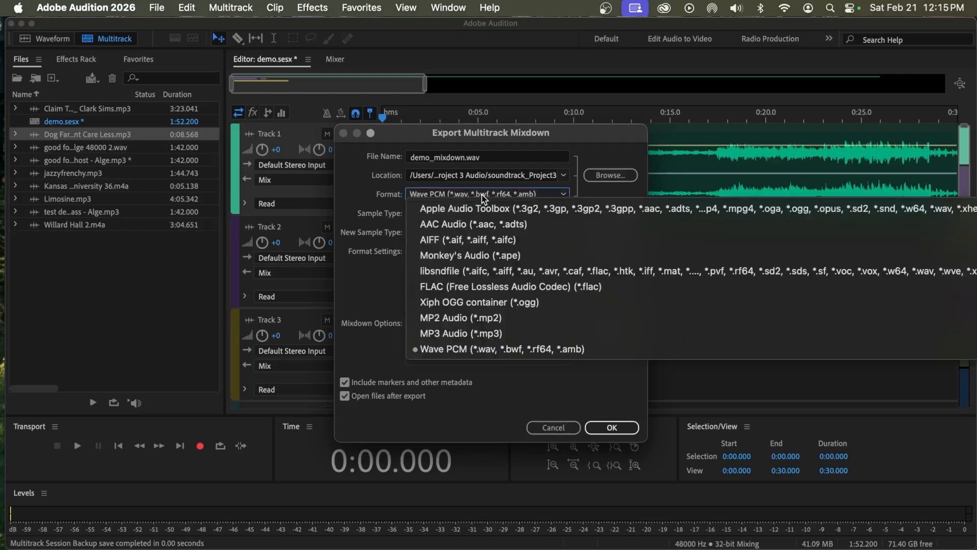
{"action": "left_click", "coordinate": [461, 334]}
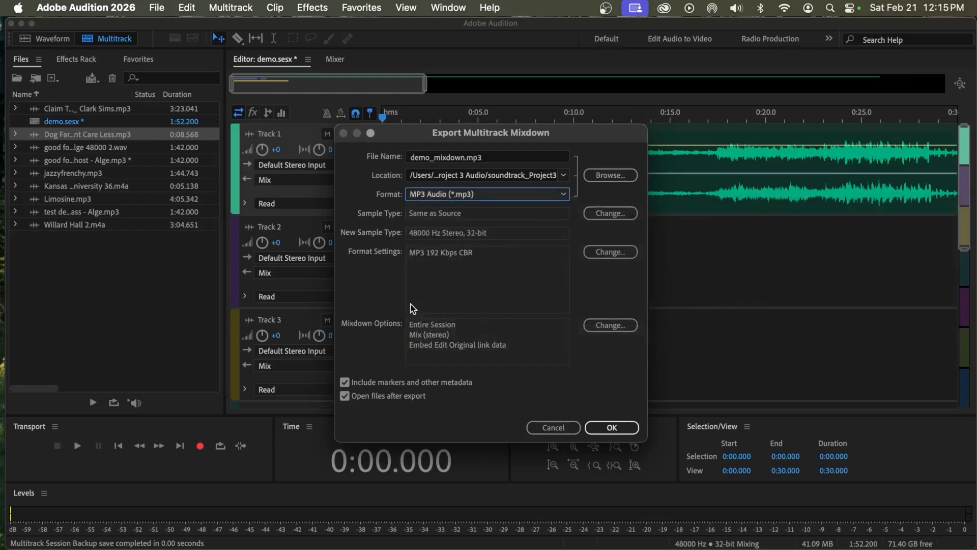
{"action": "left_click", "coordinate": [464, 159]}
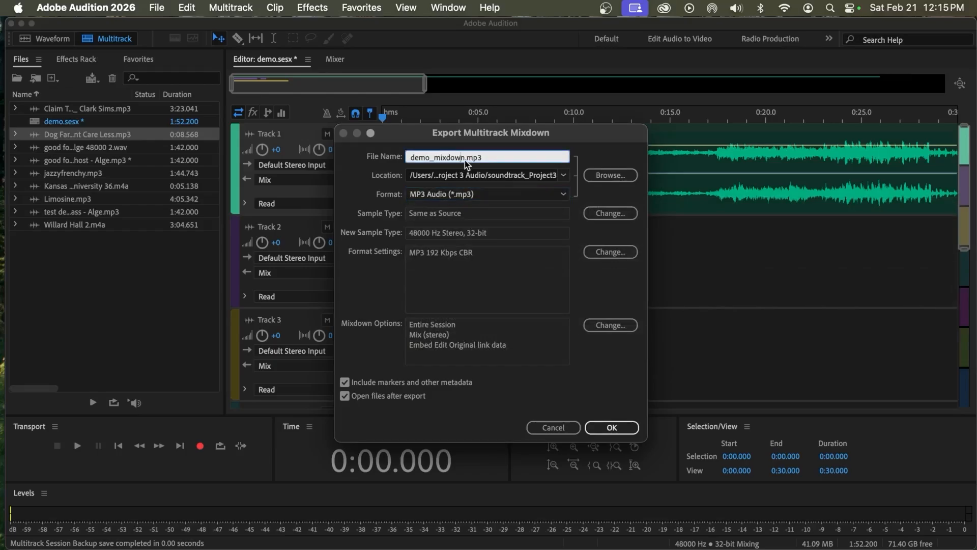
{"action": "left_click", "coordinate": [528, 175]}
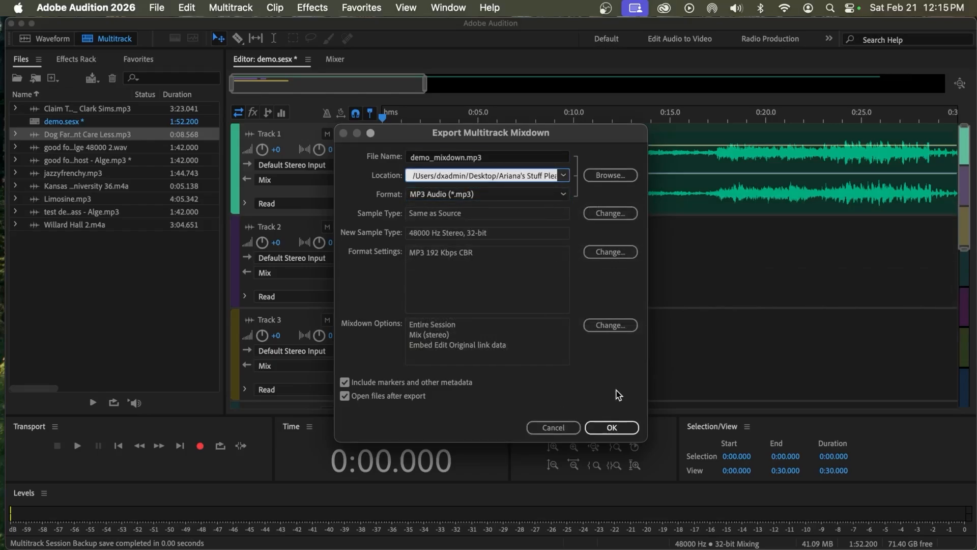
{"action": "left_click", "coordinate": [608, 427]}
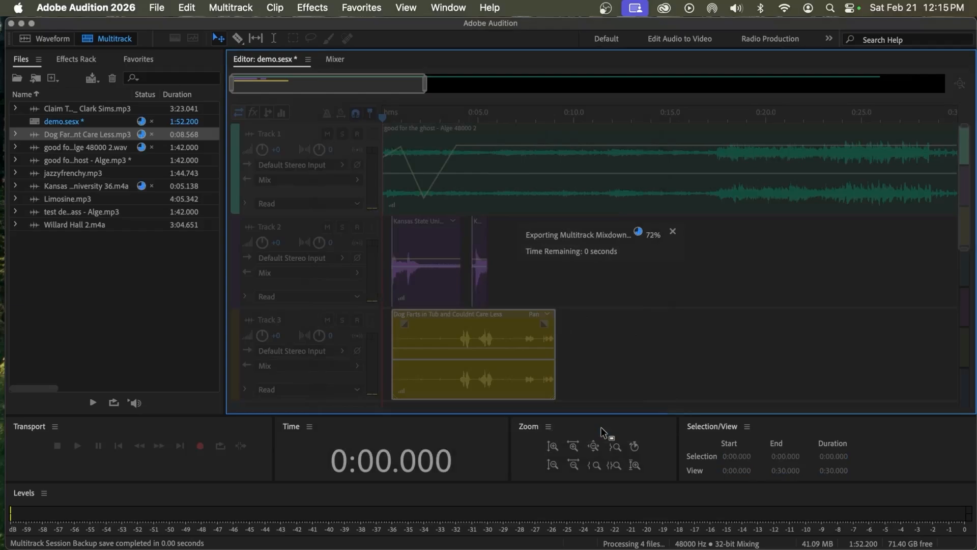